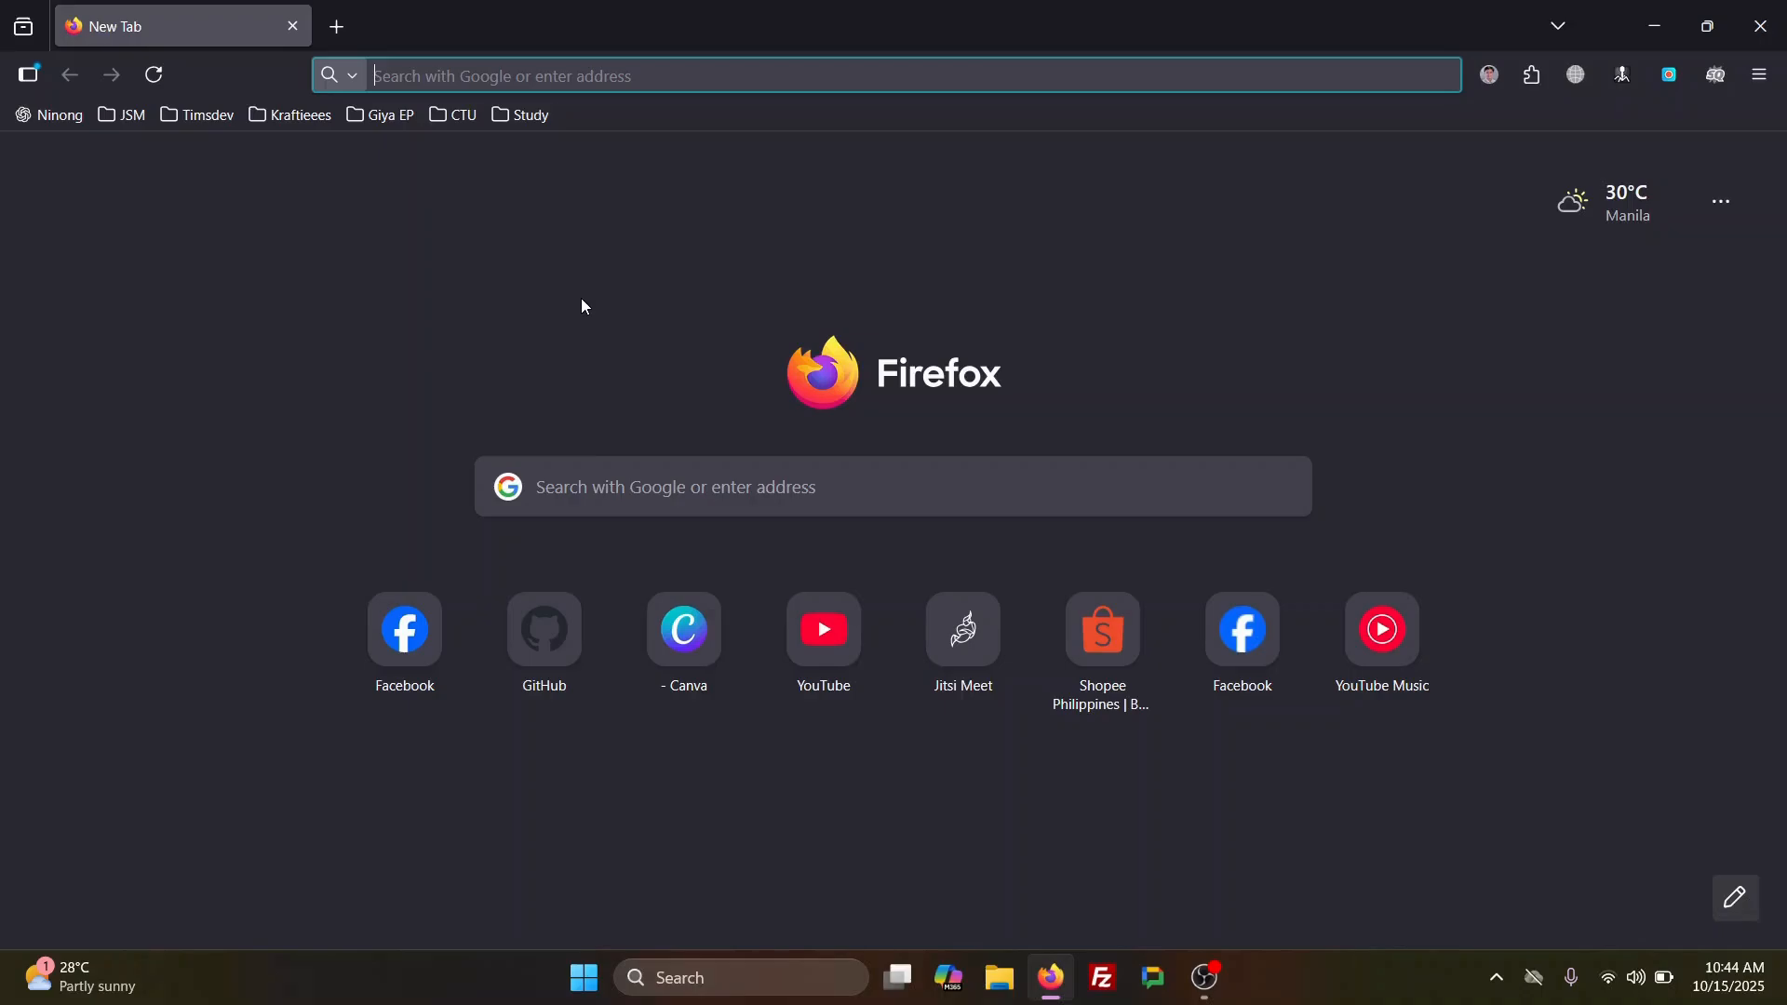
Go to github.com and open the public portfolio repository from the top repositories.
type("github.com")
key("Return")
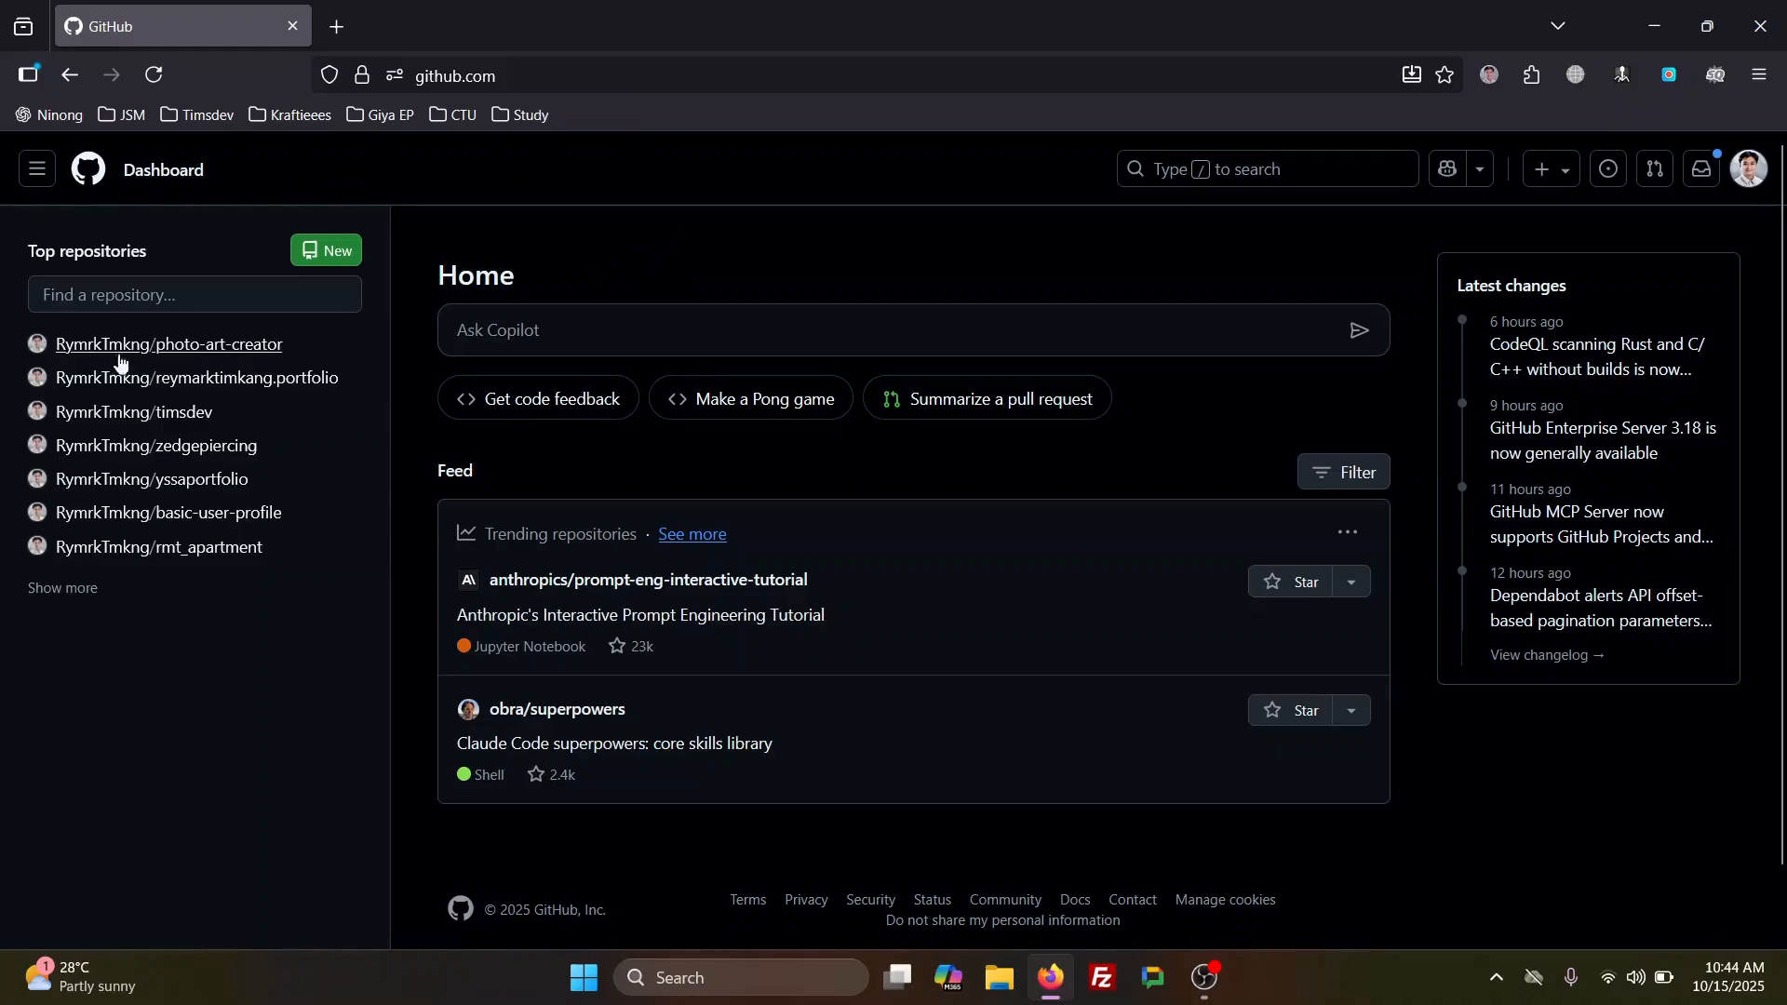
left_click(229, 378)
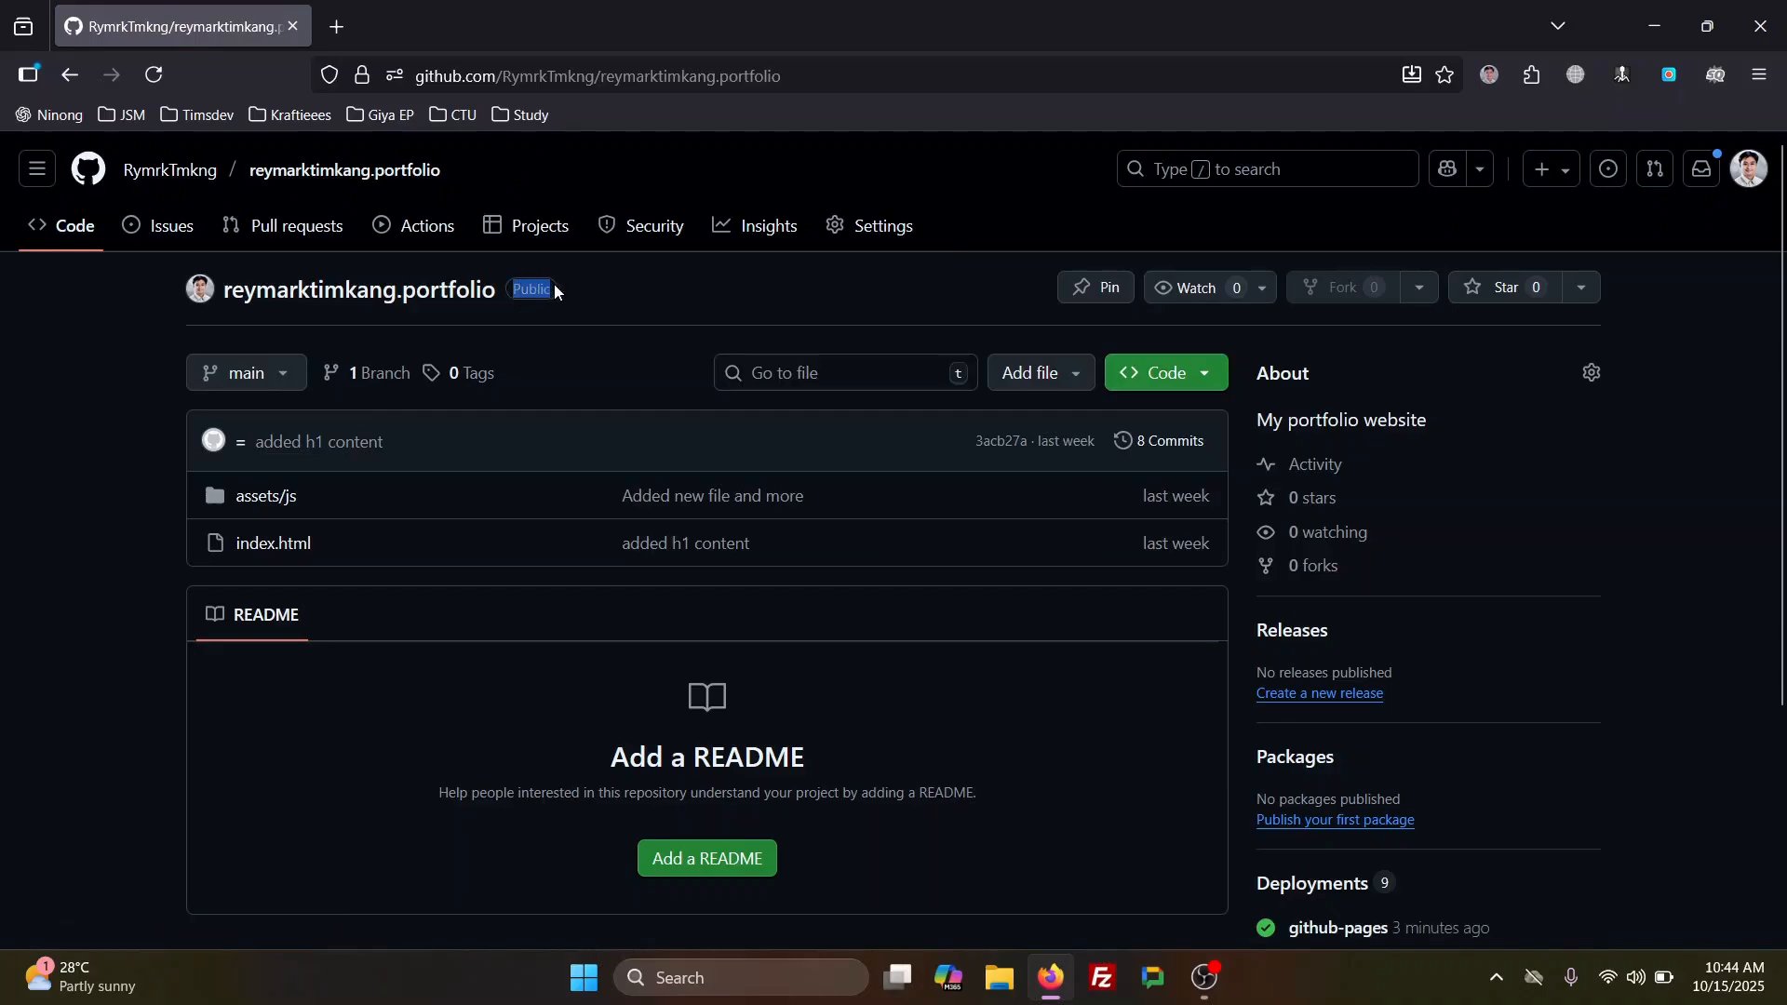
left_click(655, 296)
Open index.html in the repository and examine its code, especially the h1 heading line in the body.
left_click(276, 545)
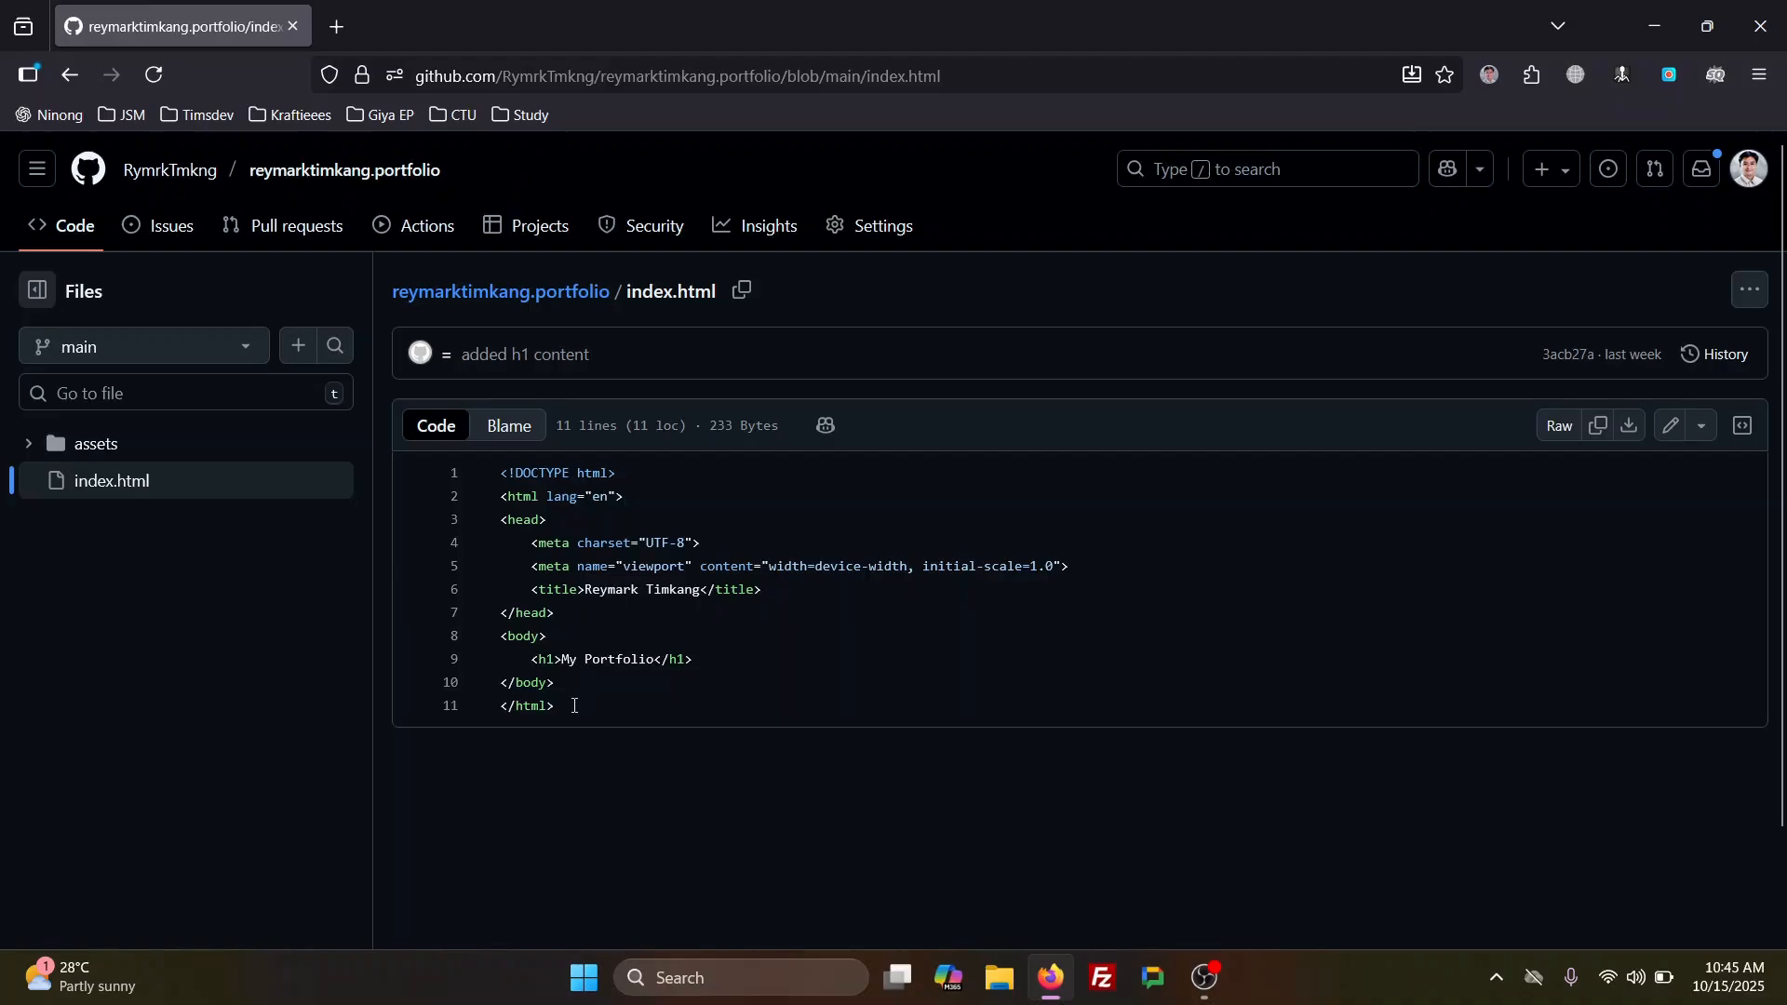
left_click_drag(574, 706, 481, 471)
left_click(815, 684)
left_click_drag(698, 657, 517, 655)
left_click(841, 692)
left_click_drag(730, 657, 484, 657)
left_click(679, 659)
left_click_drag(779, 654, 517, 652)
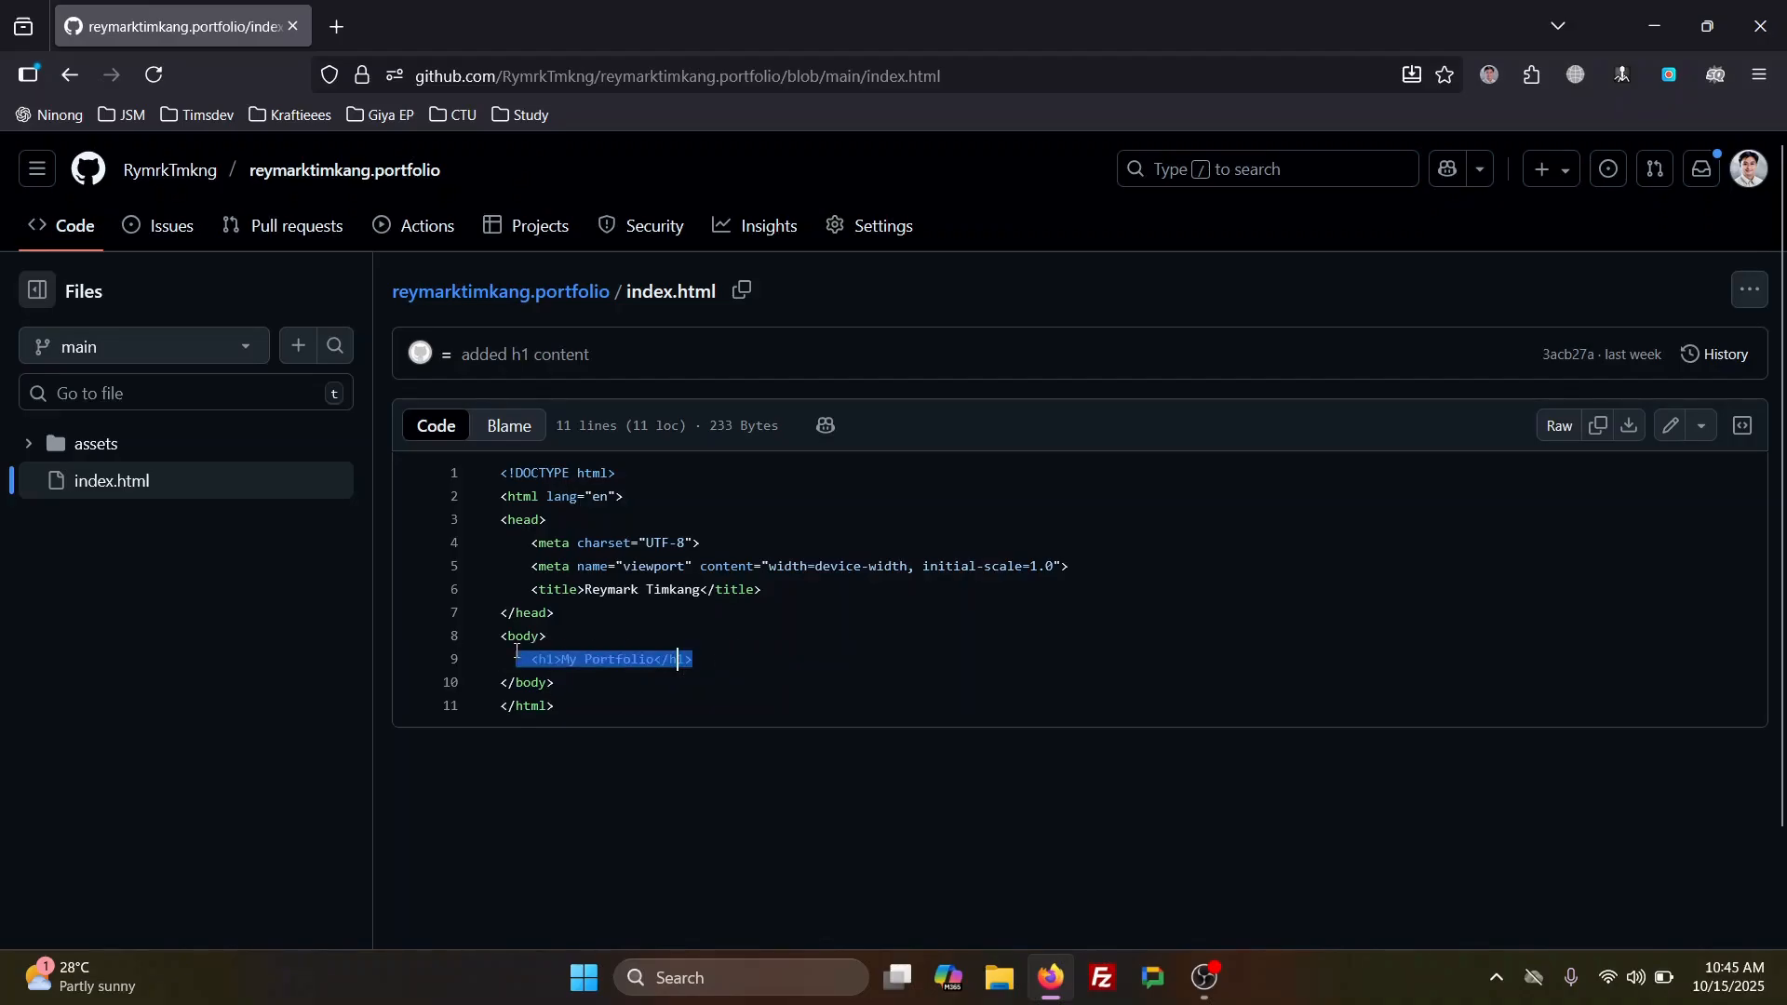
left_click(760, 653)
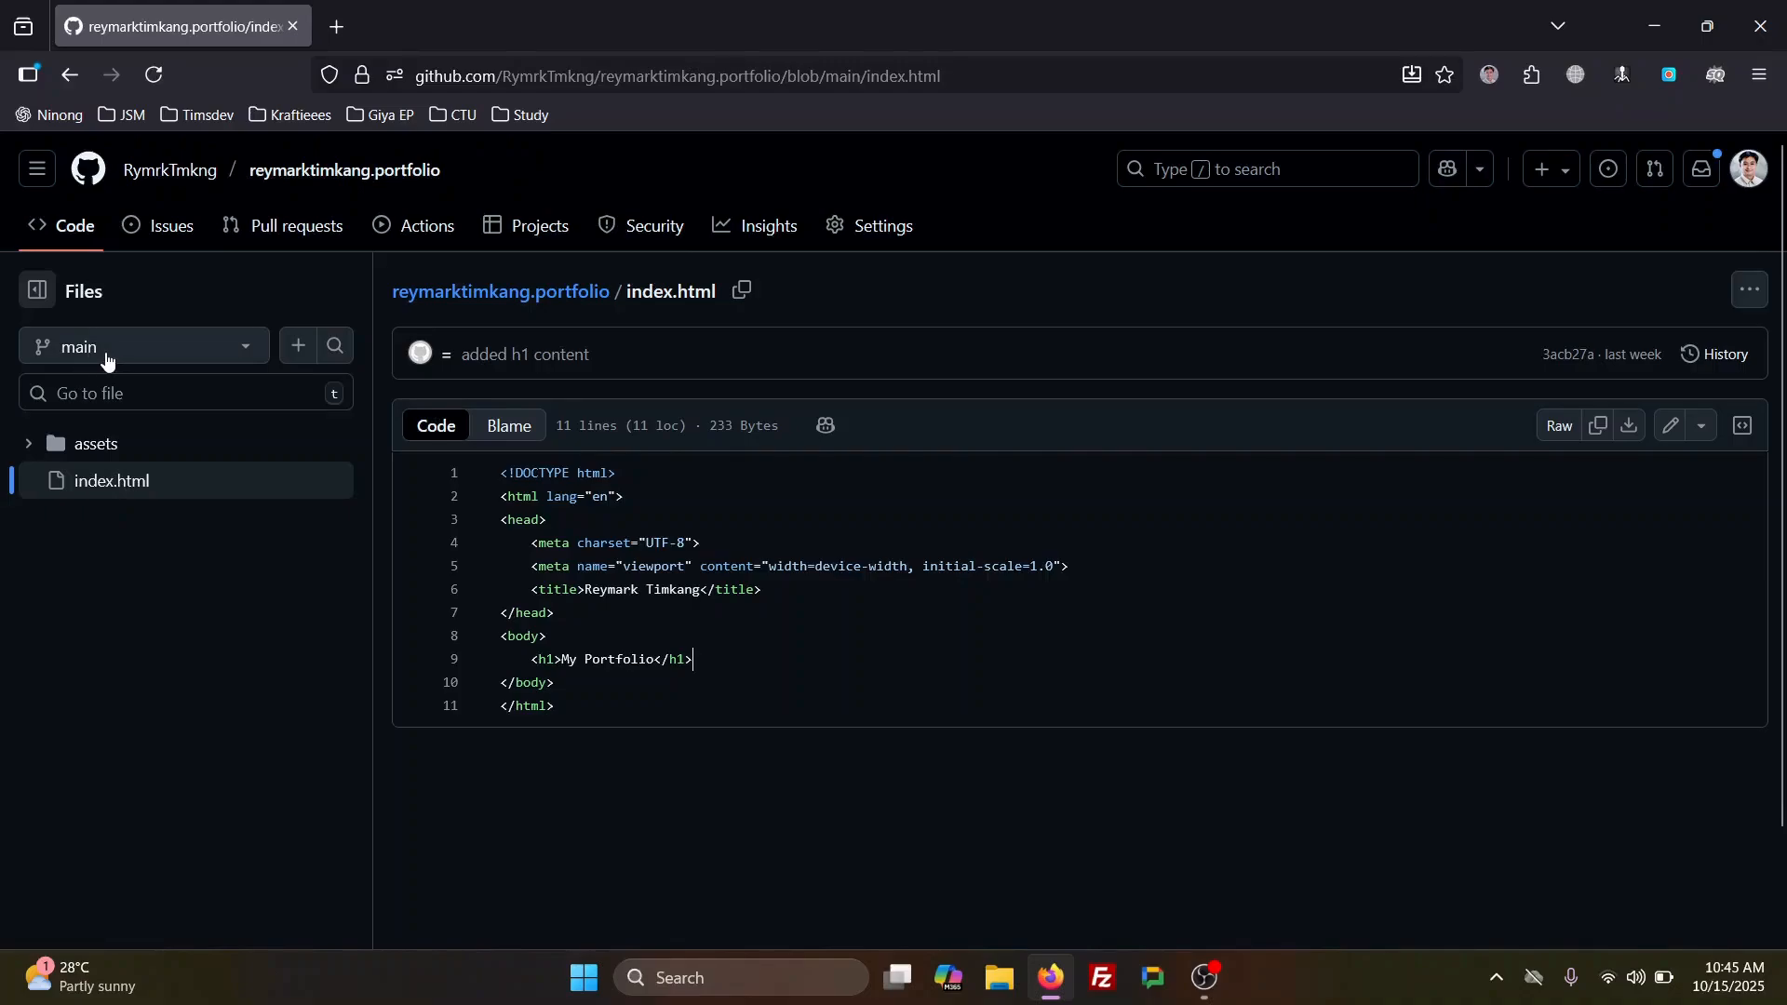
Open the repository's GitHub Pages settings and check the available deployment sources.
left_click(878, 233)
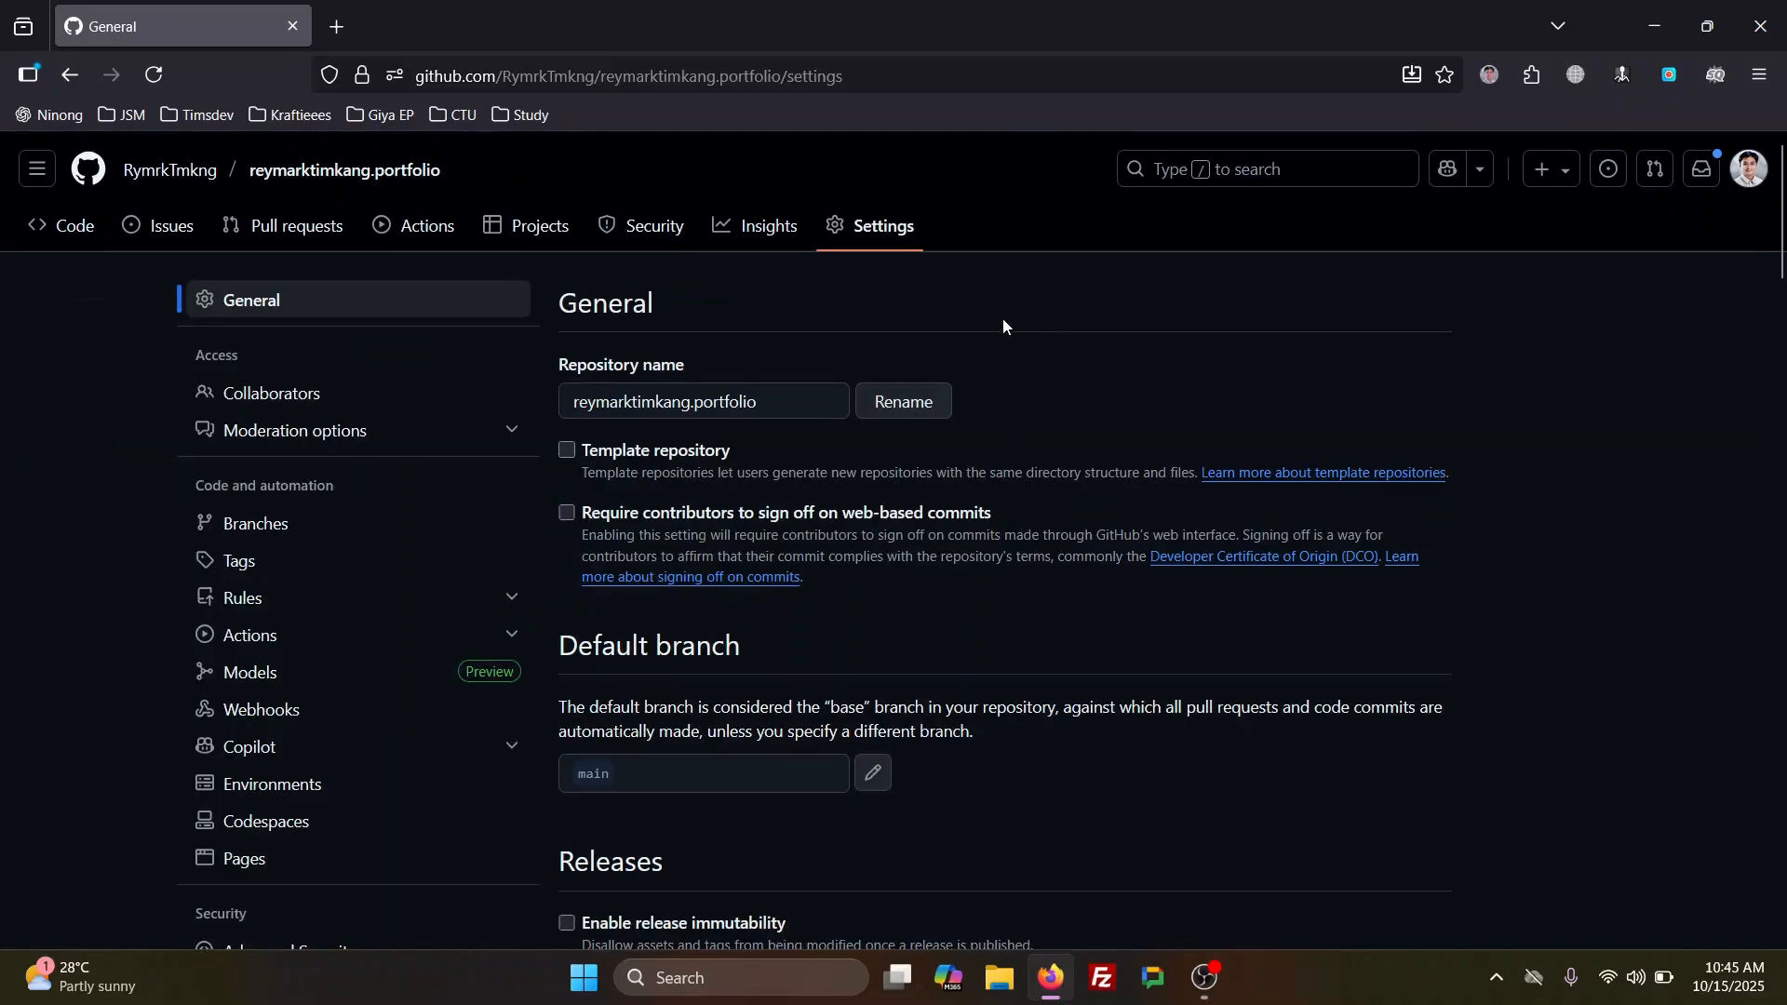
left_click(279, 858)
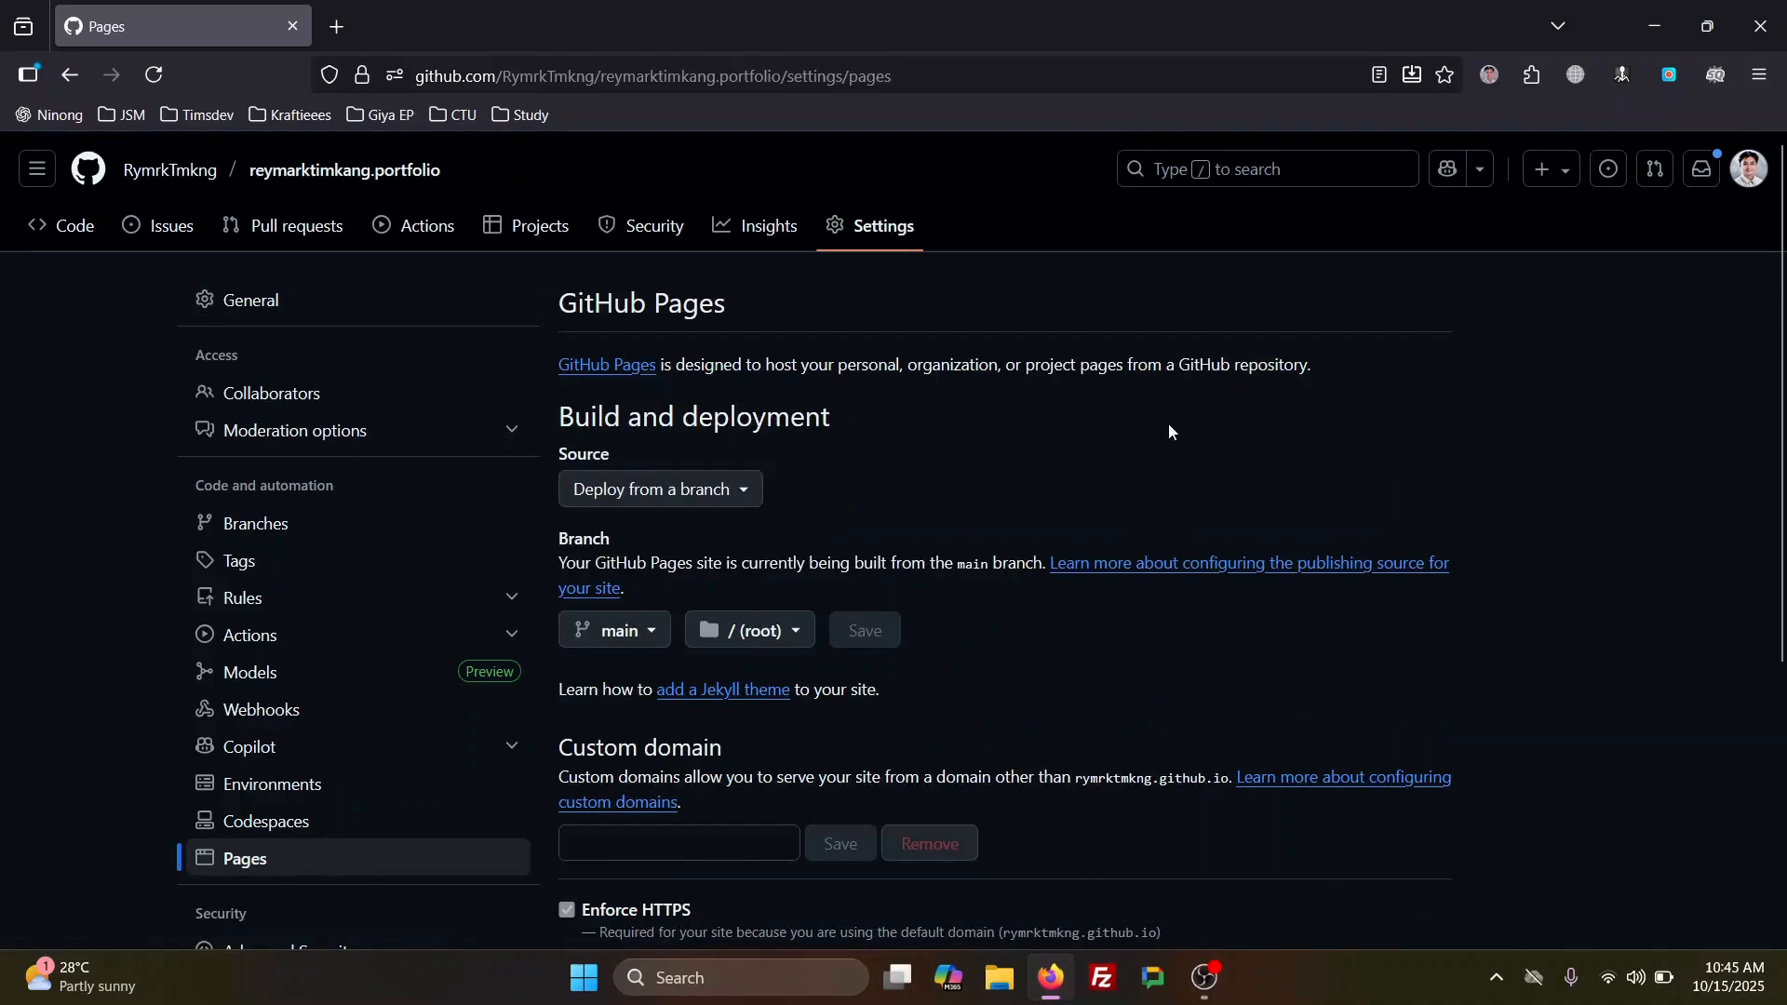
scroll(1198, 443, "down", 1)
scroll(1189, 450, "up", 1)
left_click(679, 491)
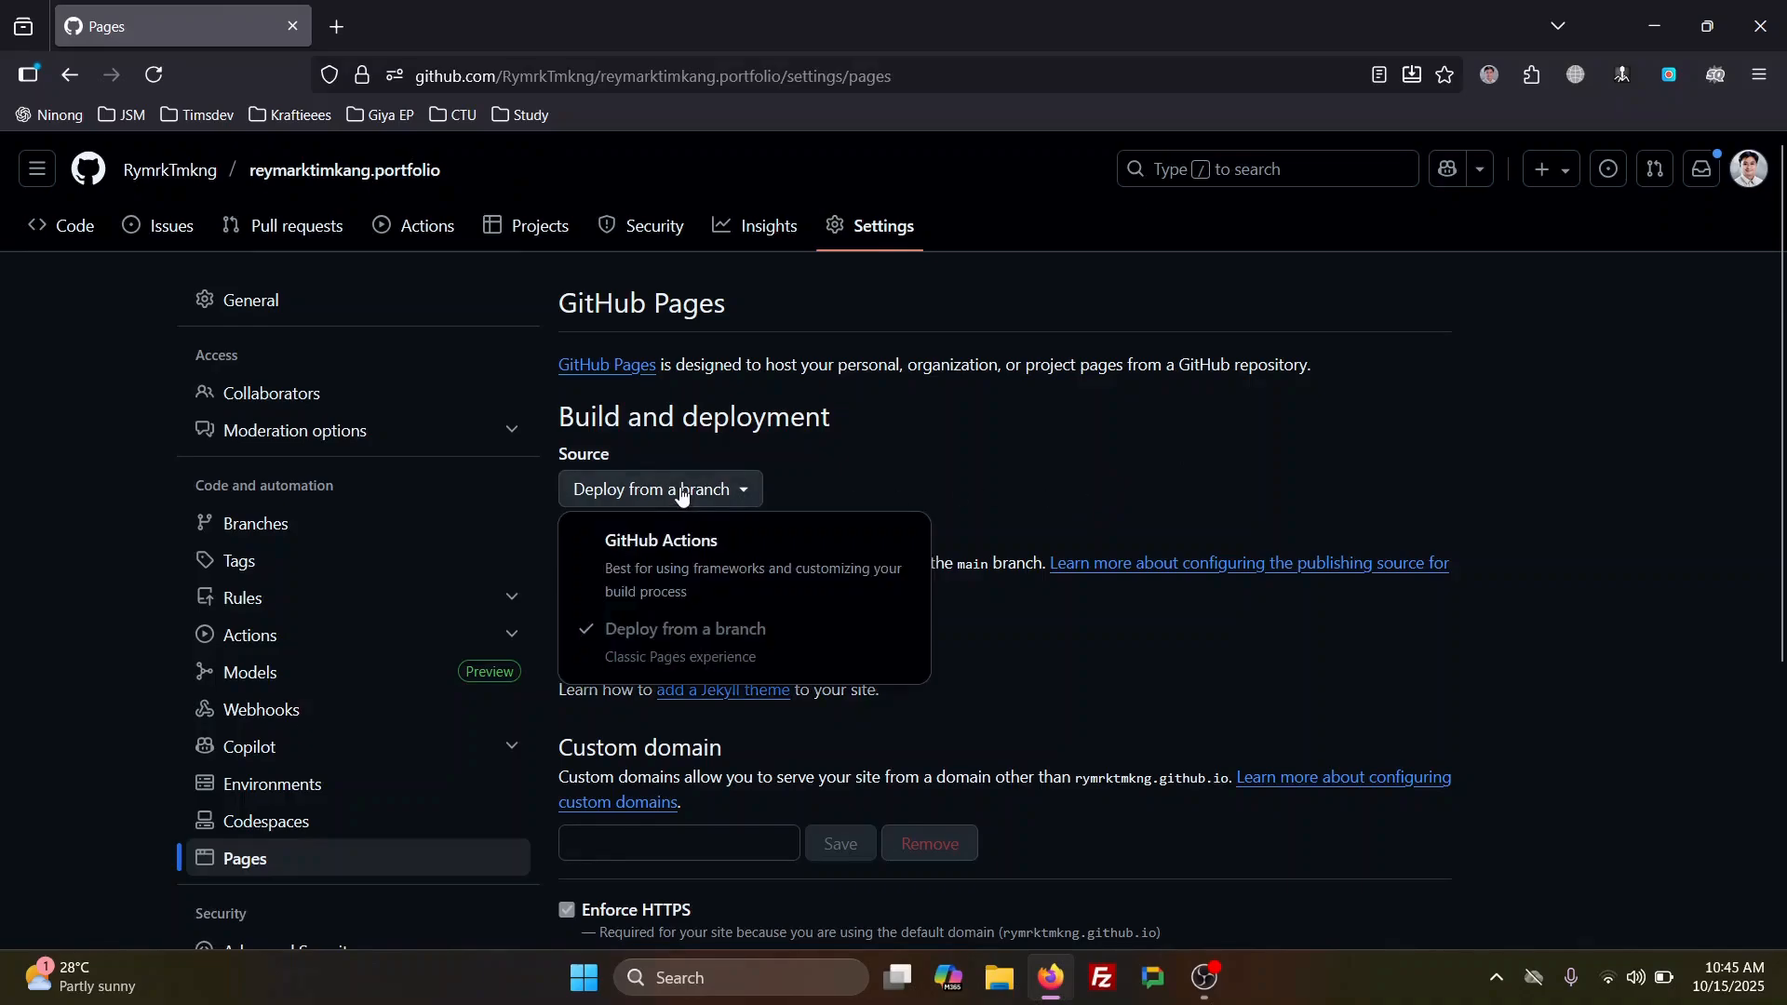
left_click(681, 493)
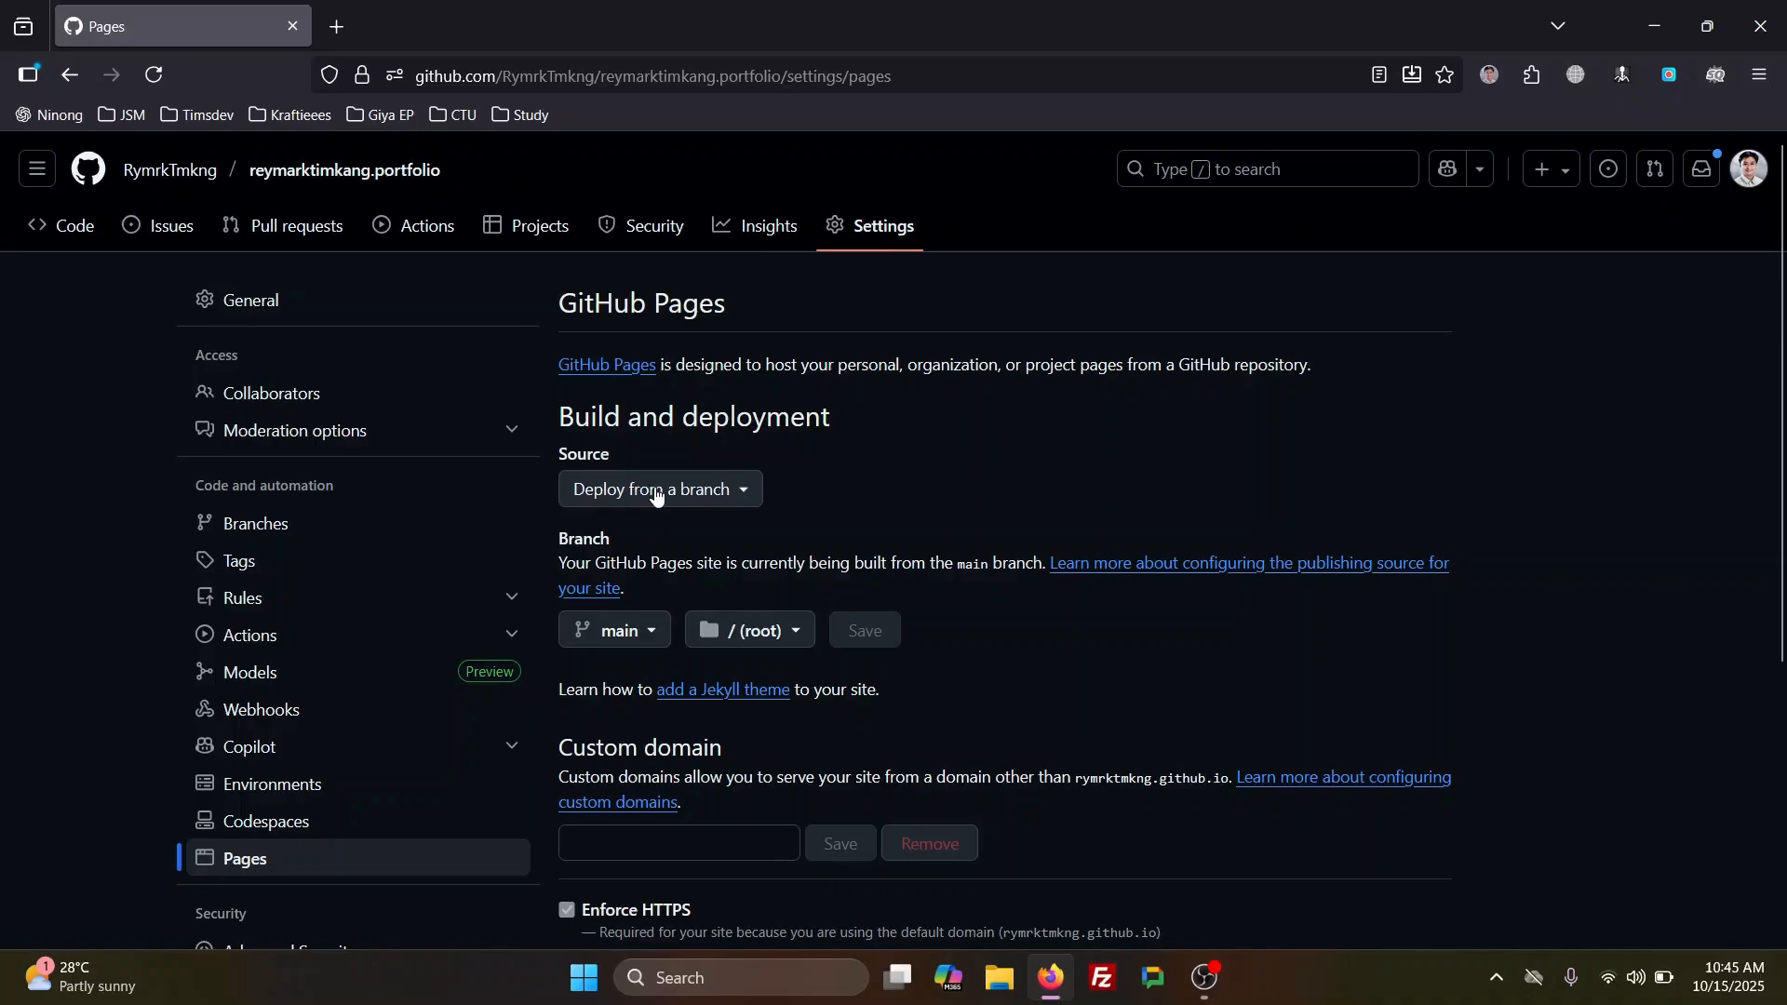
Check which branches and folders can be chosen as the Pages publishing source.
left_click(630, 634)
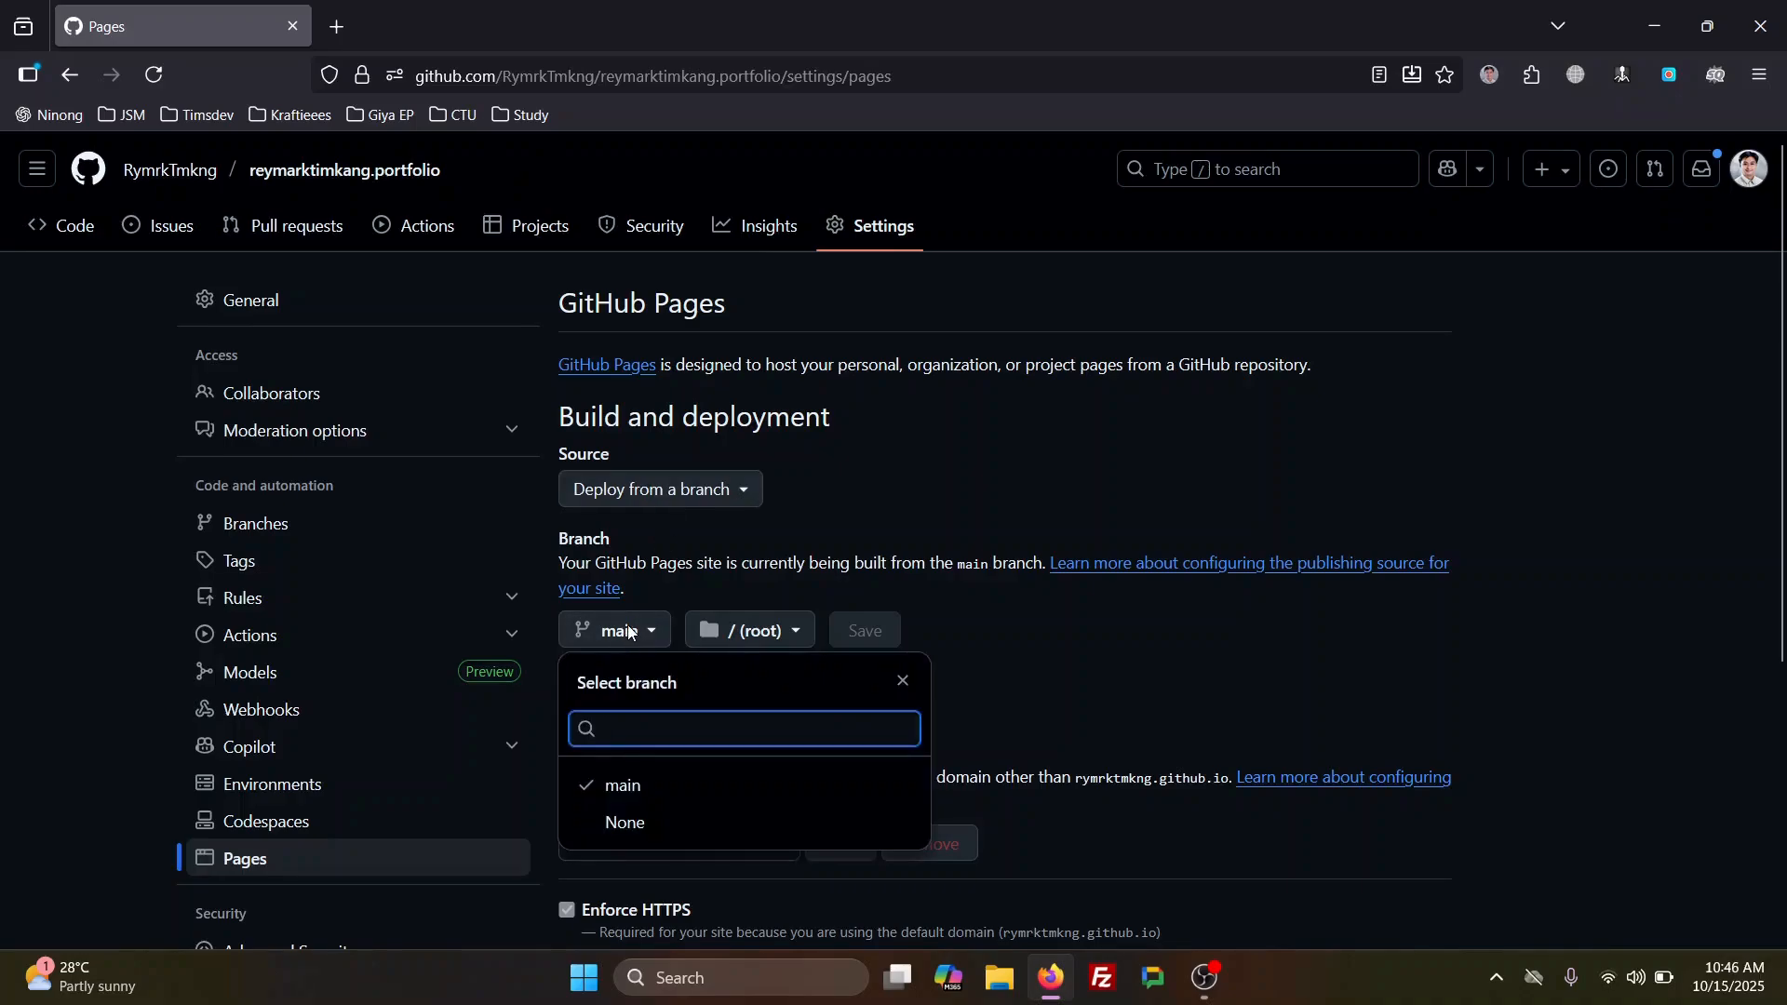
left_click(632, 633)
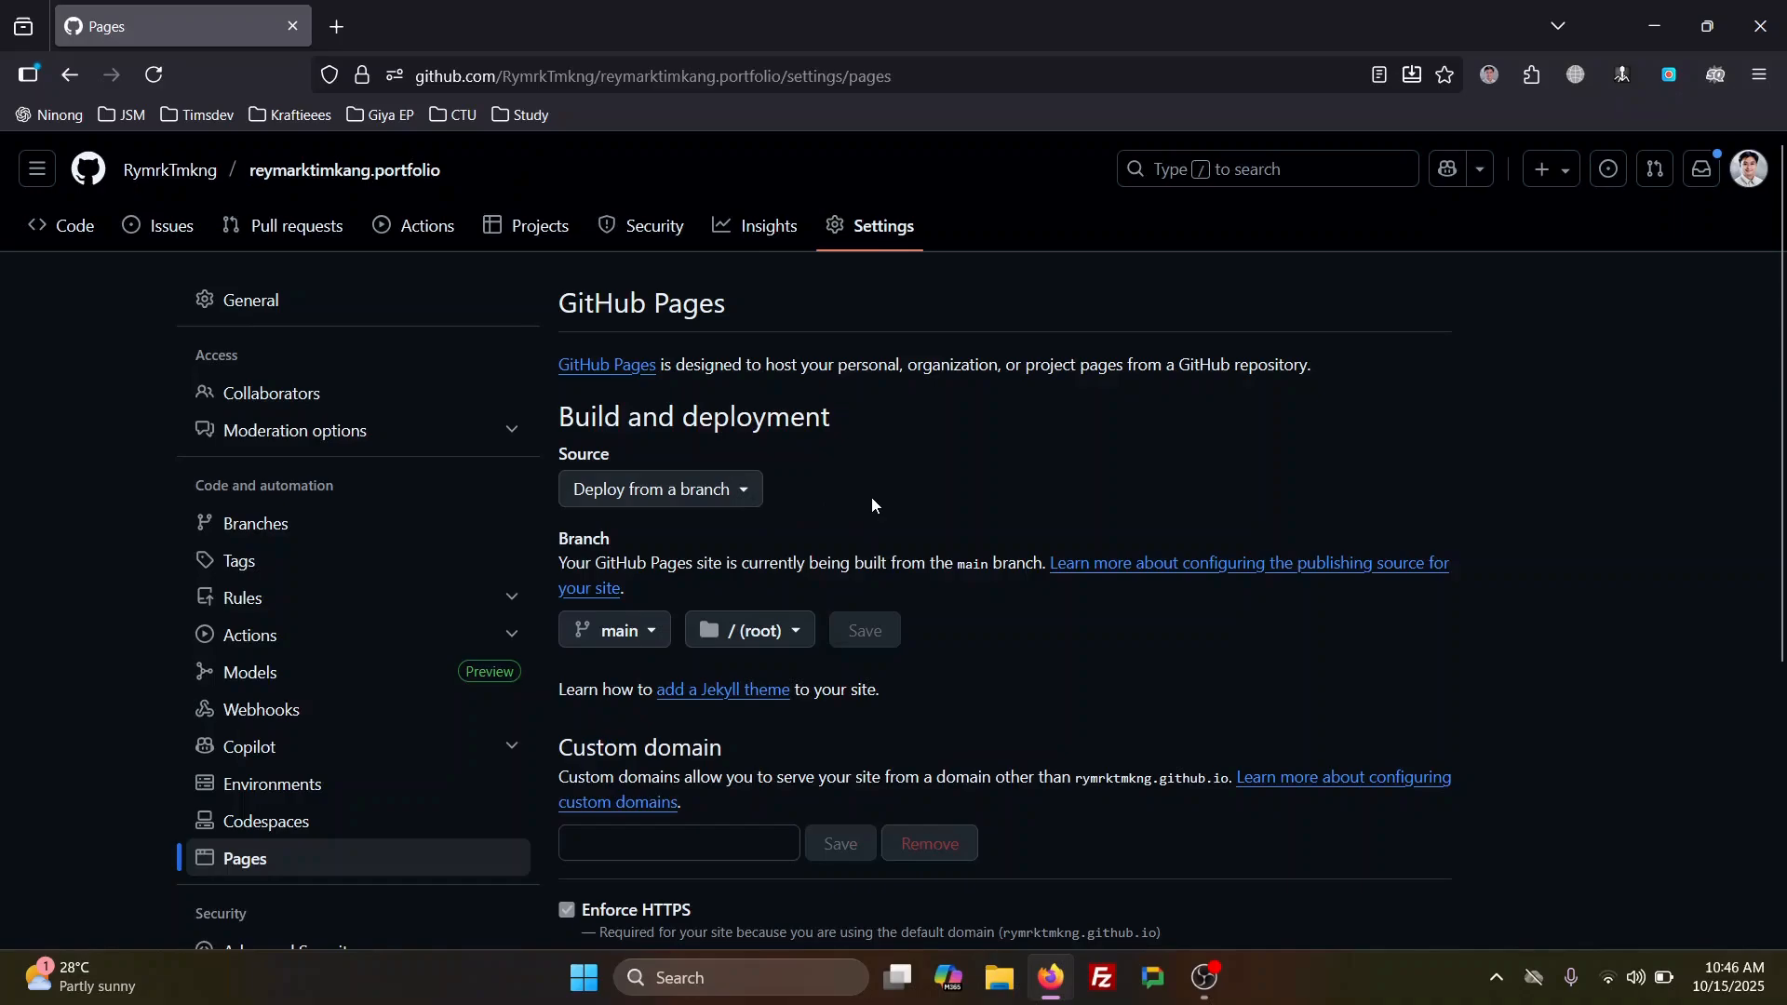
left_click(806, 632)
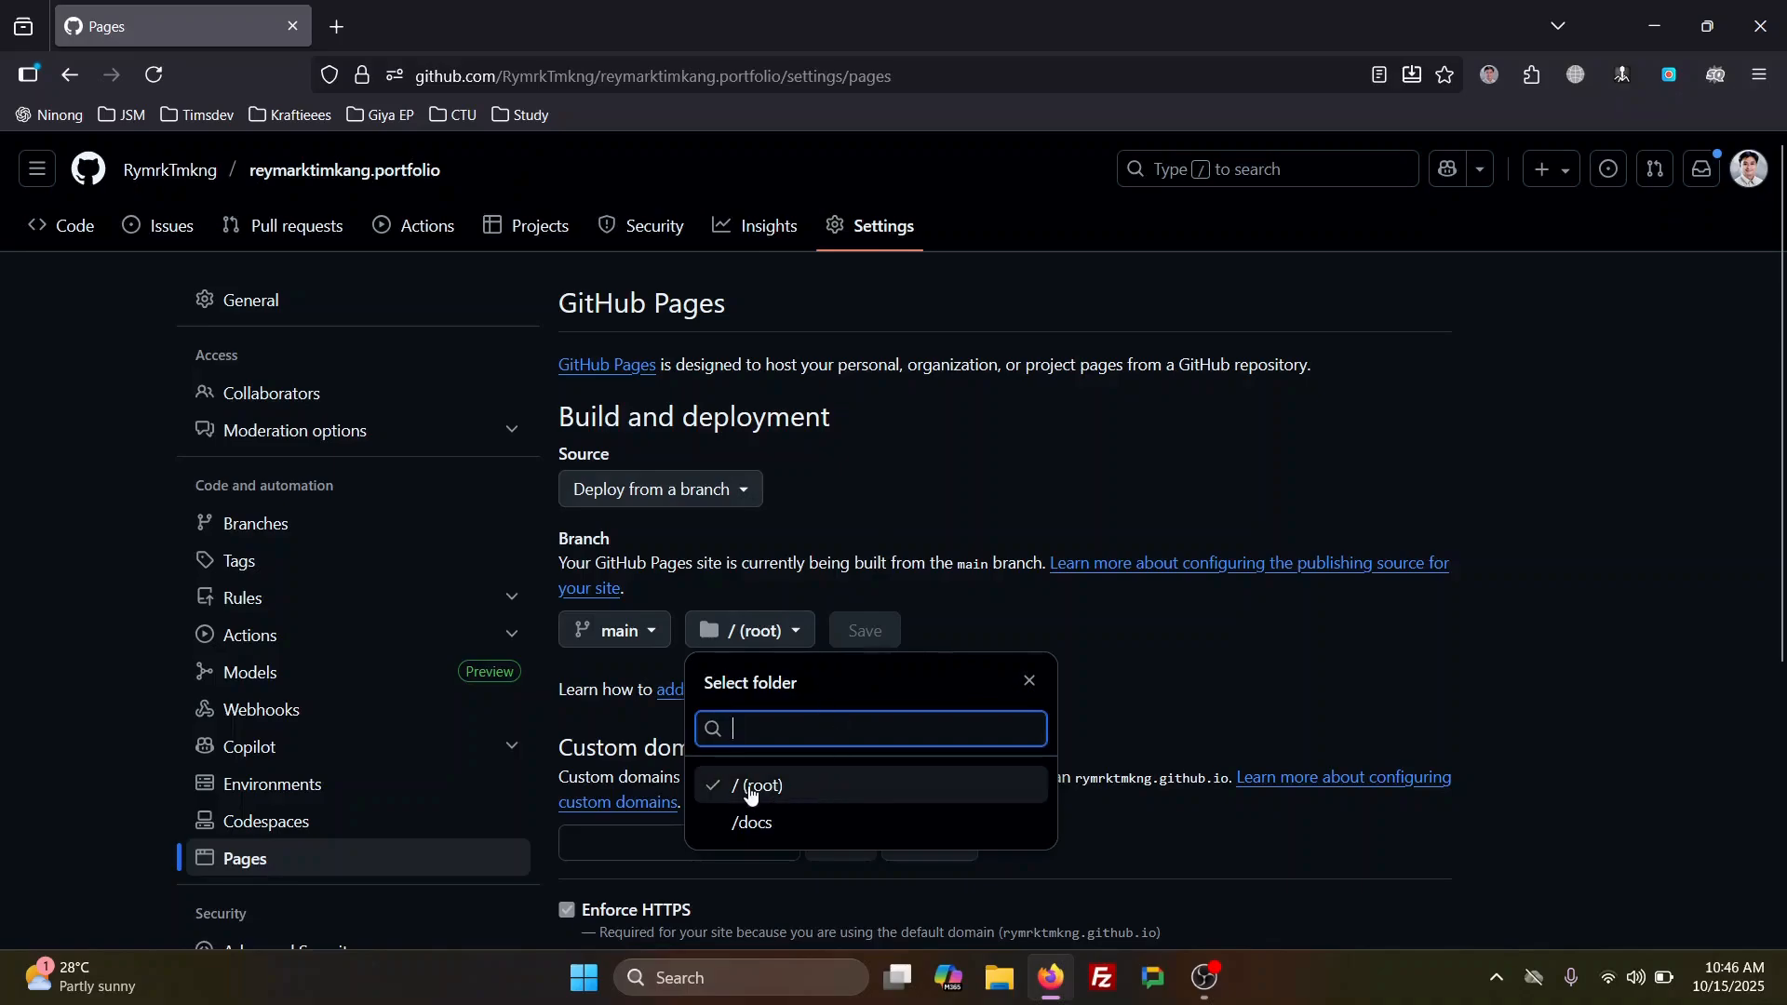
left_click(930, 523)
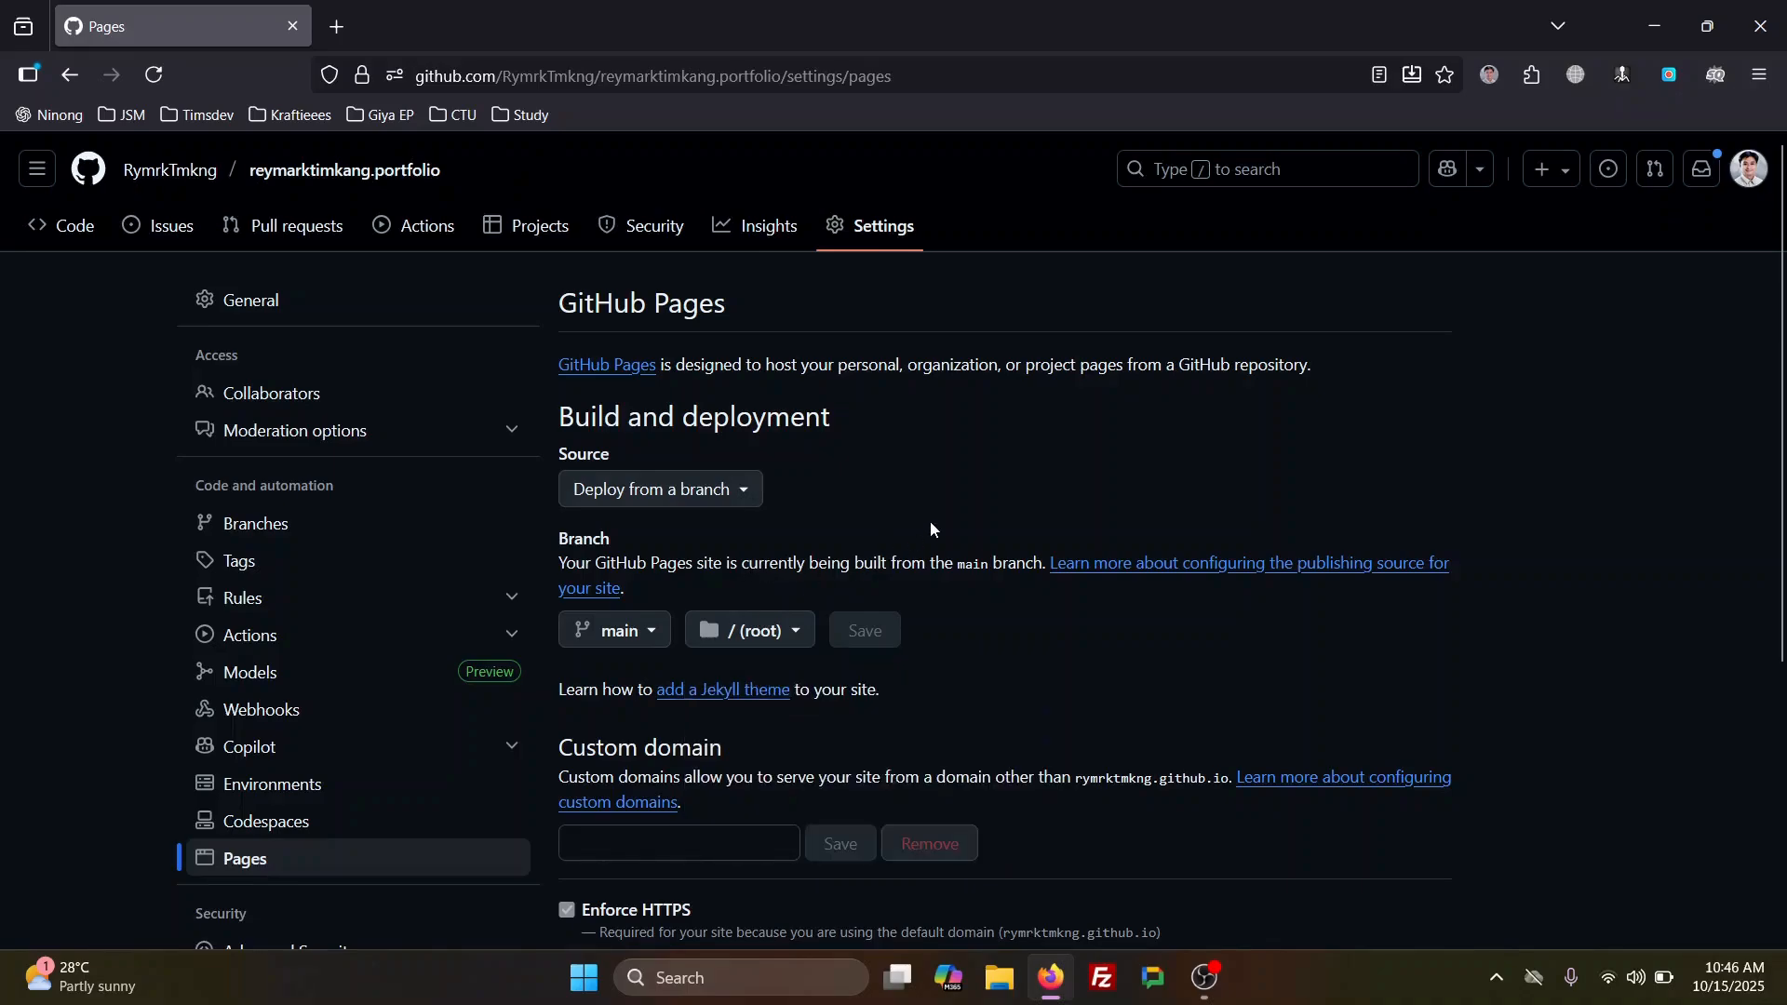
left_click(792, 633)
left_click(989, 489)
Set the GitHub Pages branch to None and save the source.
left_click(622, 630)
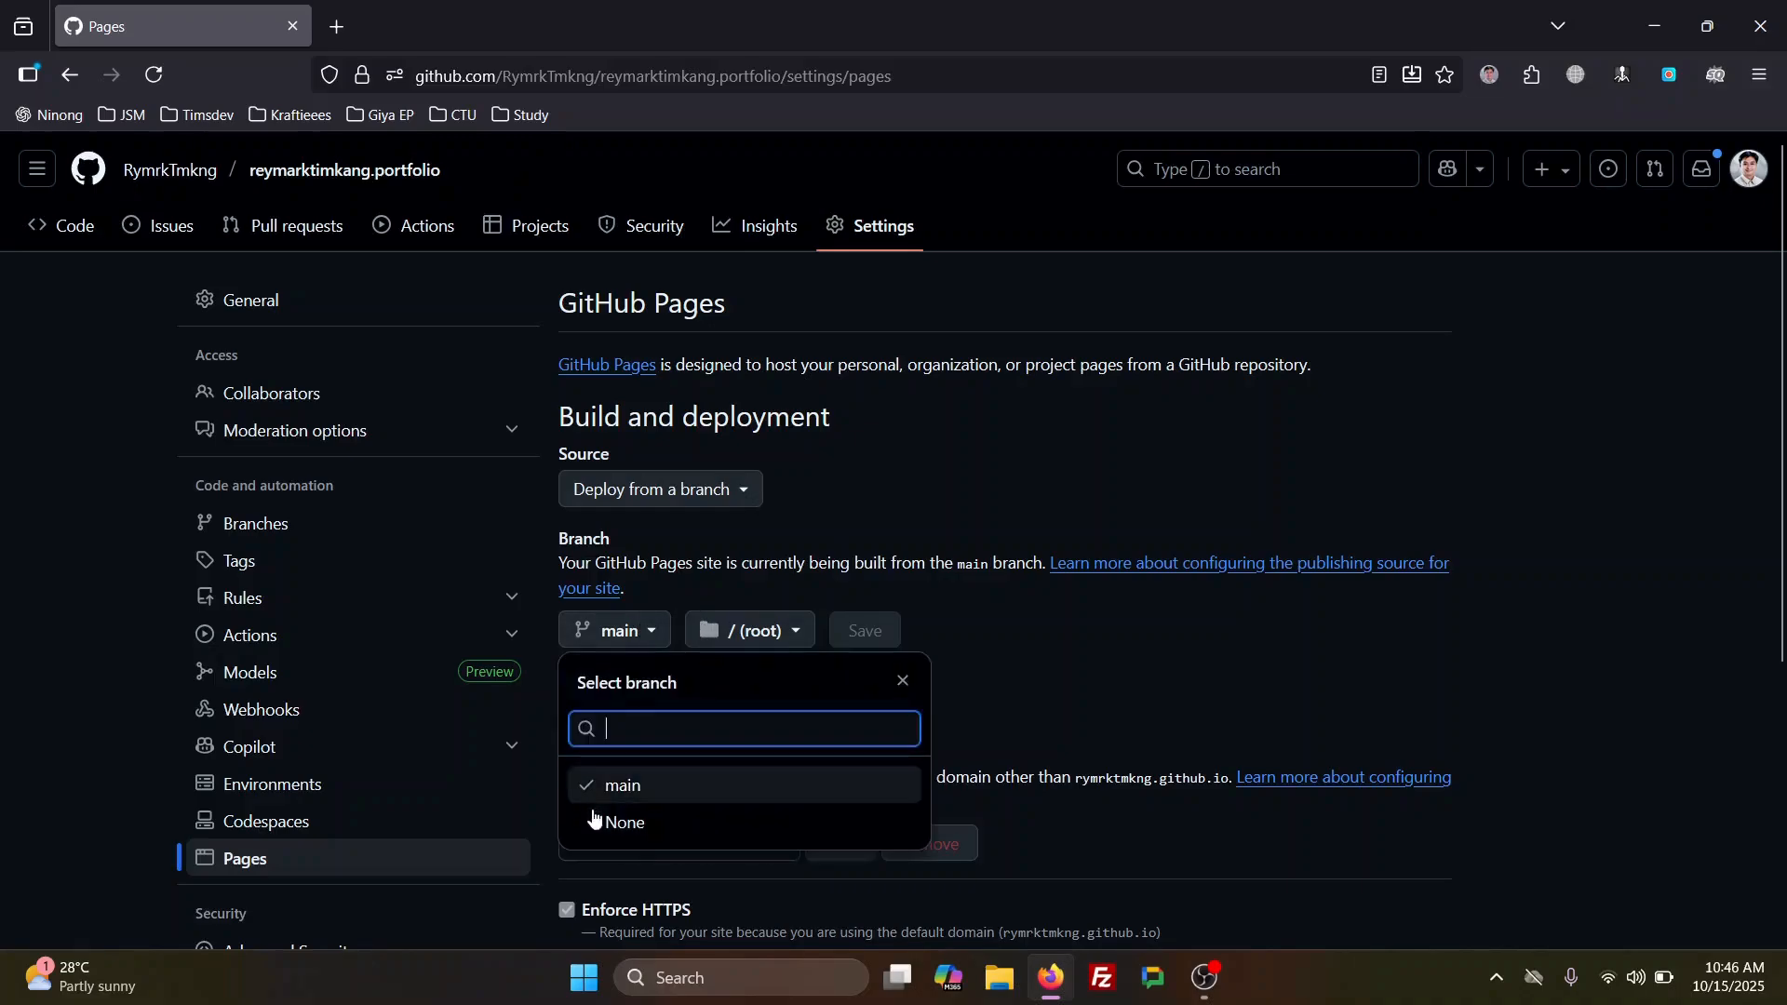
left_click(636, 815)
left_click(722, 631)
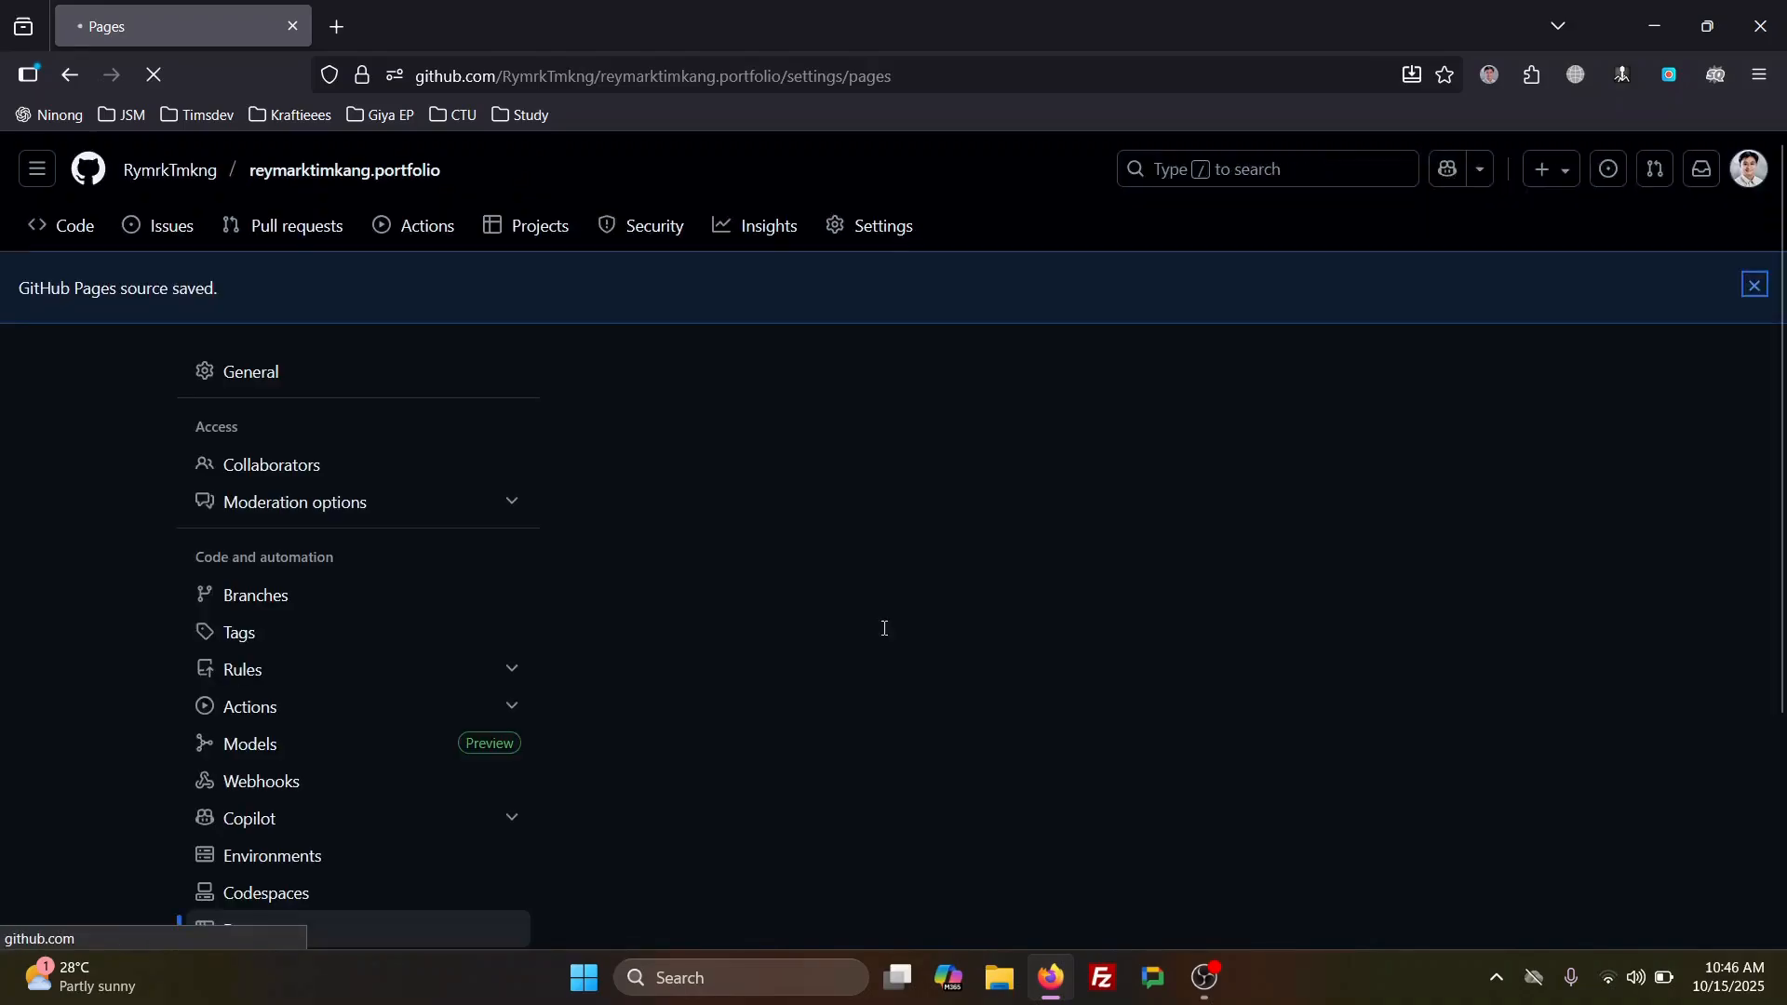
Set the GitHub Pages branch to main with the / (root) folder and save the source.
left_click(630, 707)
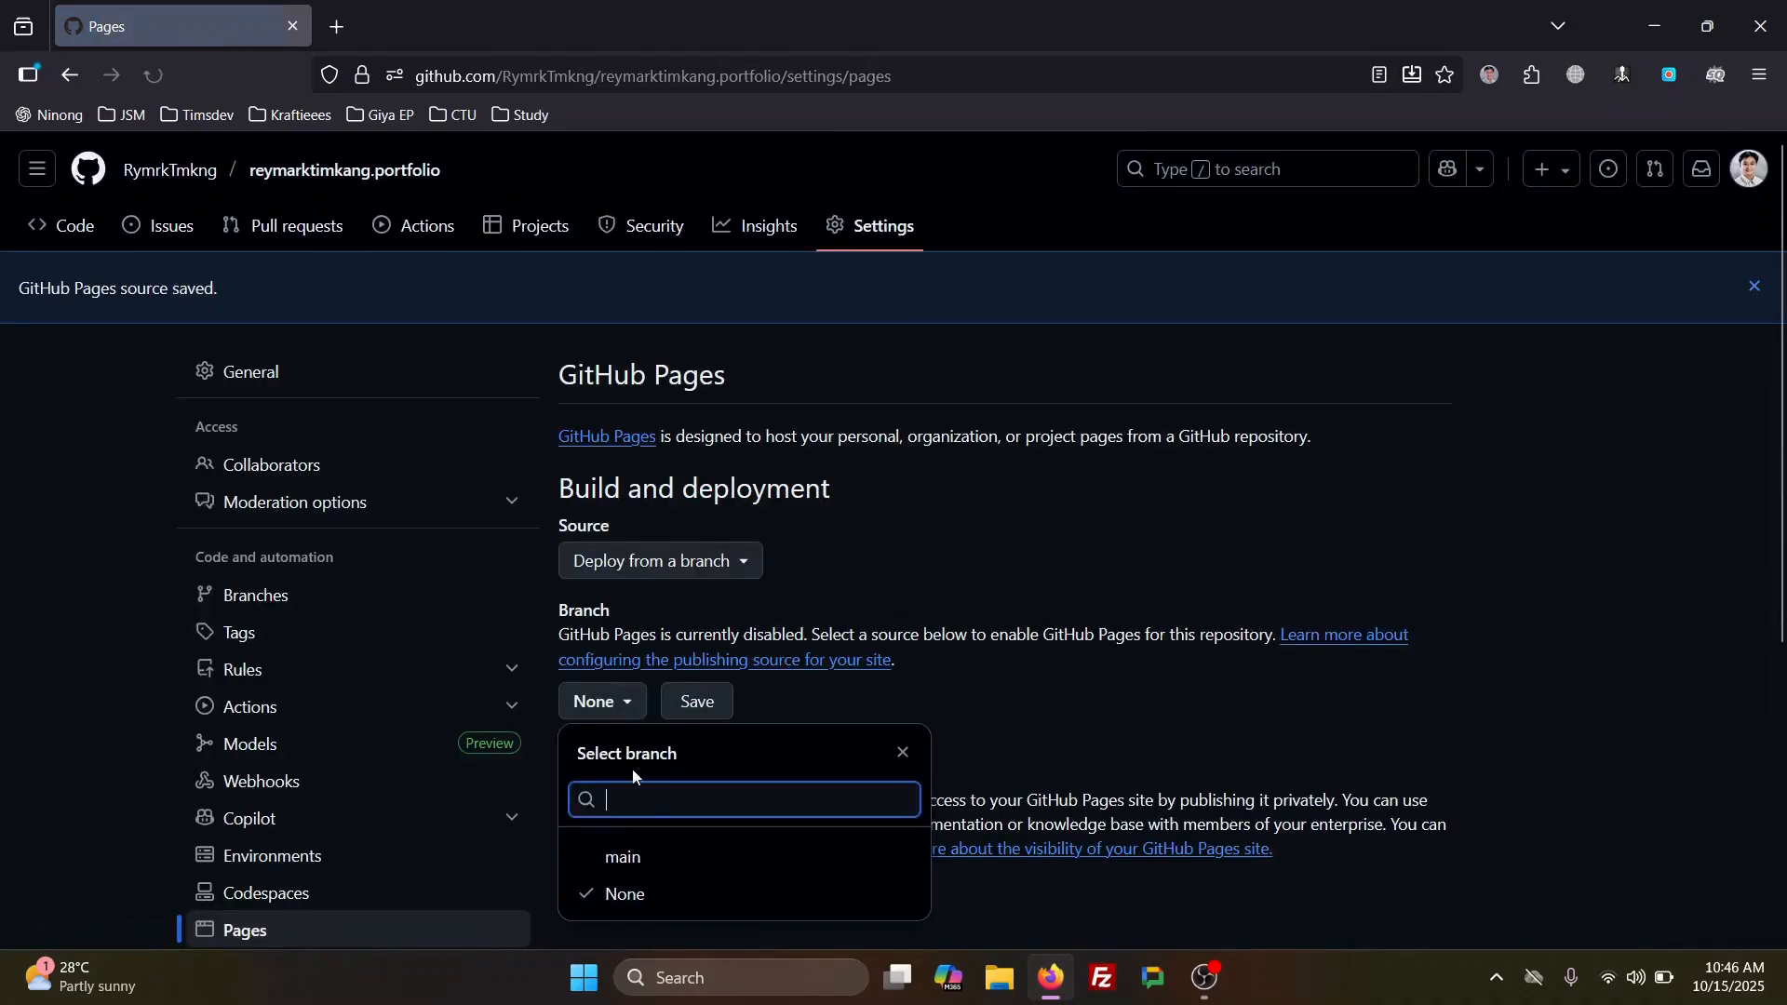
left_click(629, 872)
left_click(841, 714)
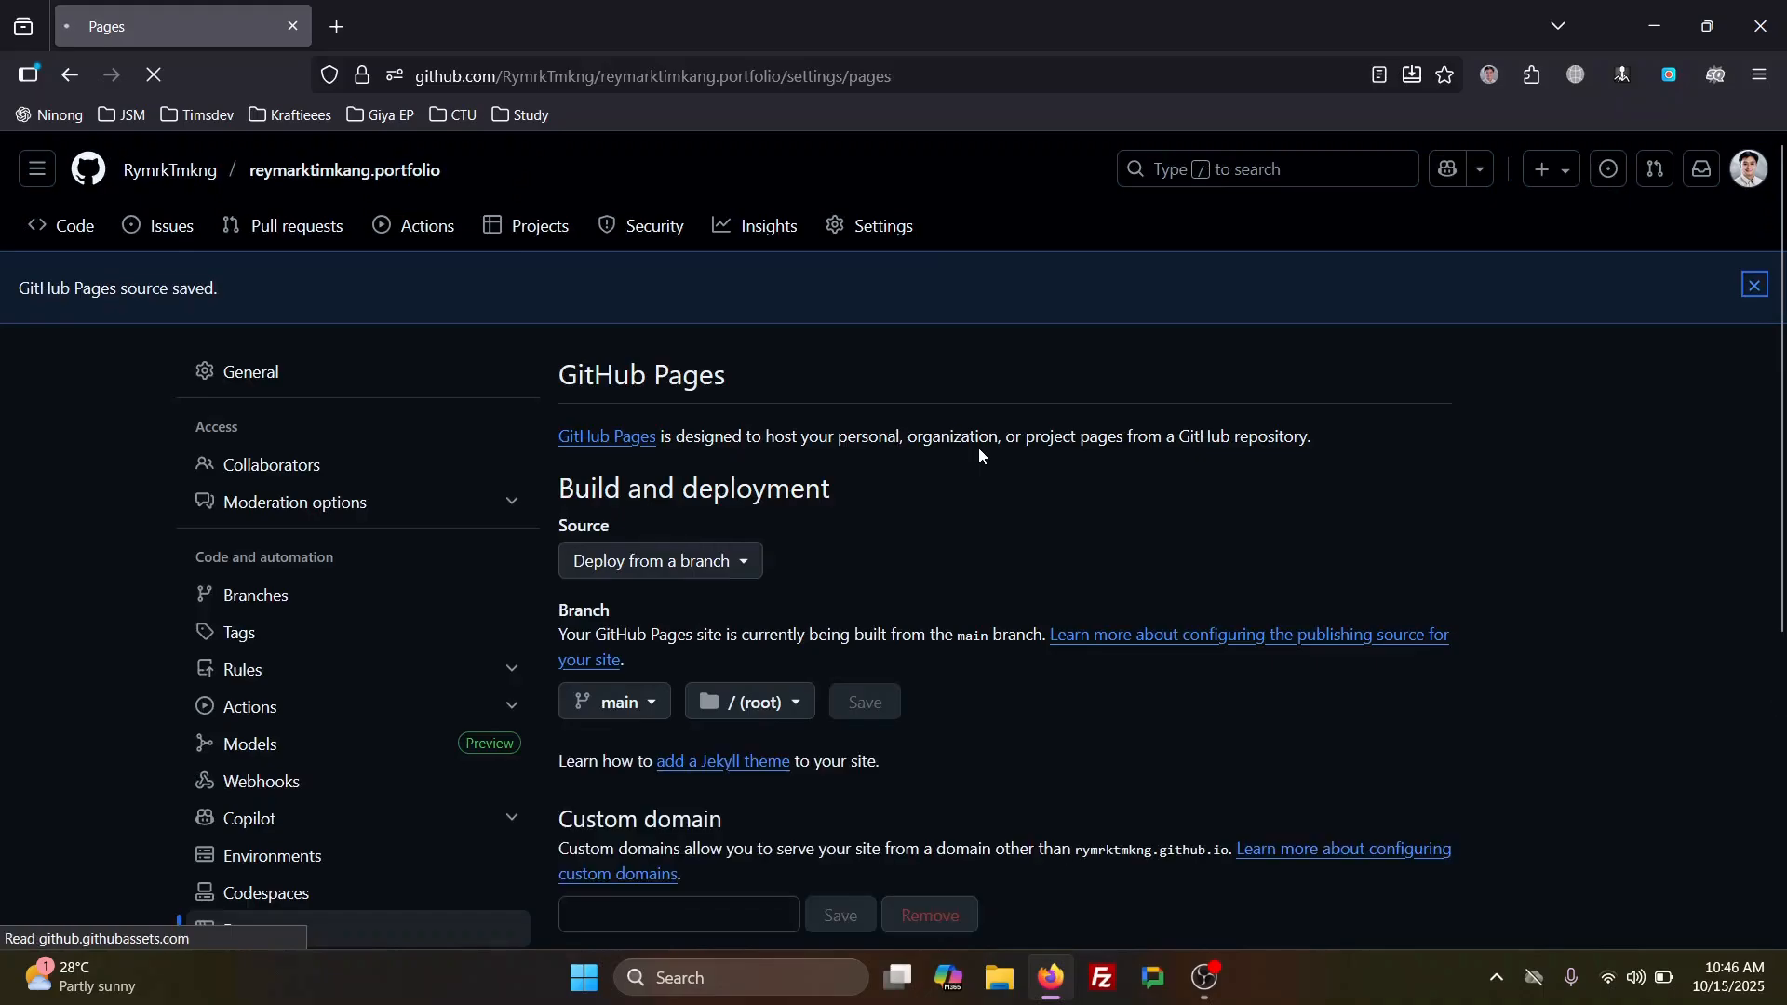
View the repository's workflow runs and check the progress of the pages build and deployment run.
left_click(388, 232)
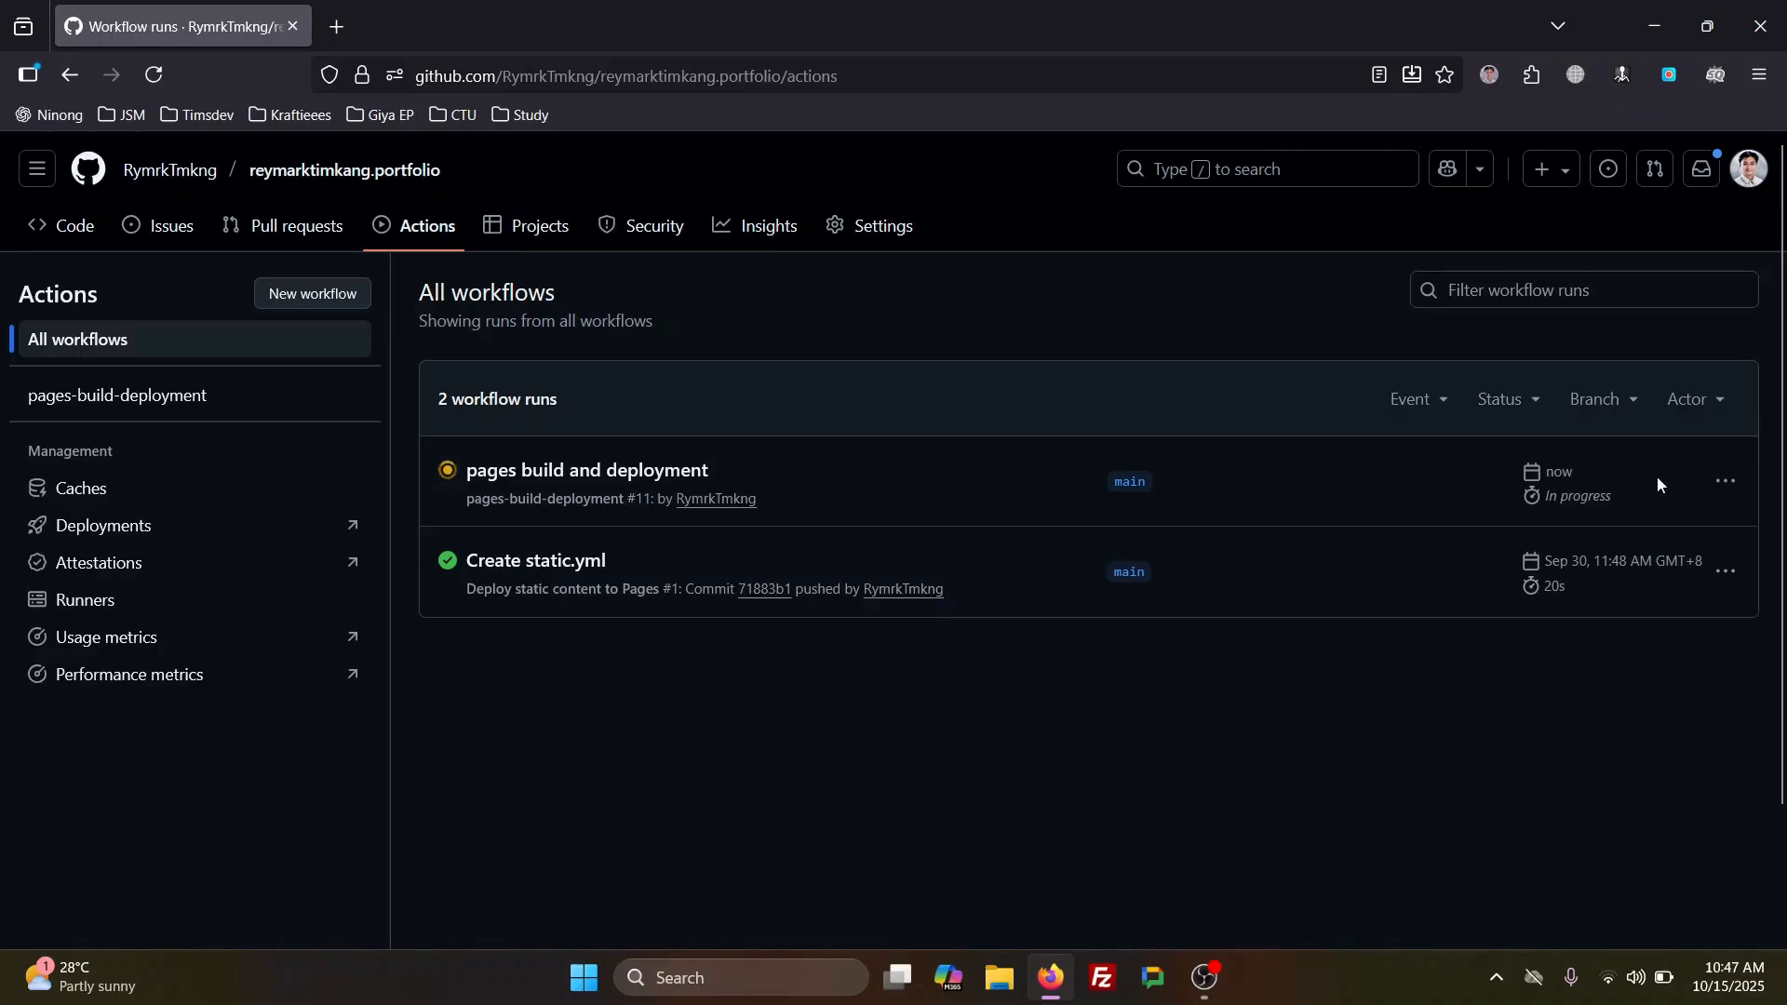
double_click(1586, 490)
left_click(1679, 488)
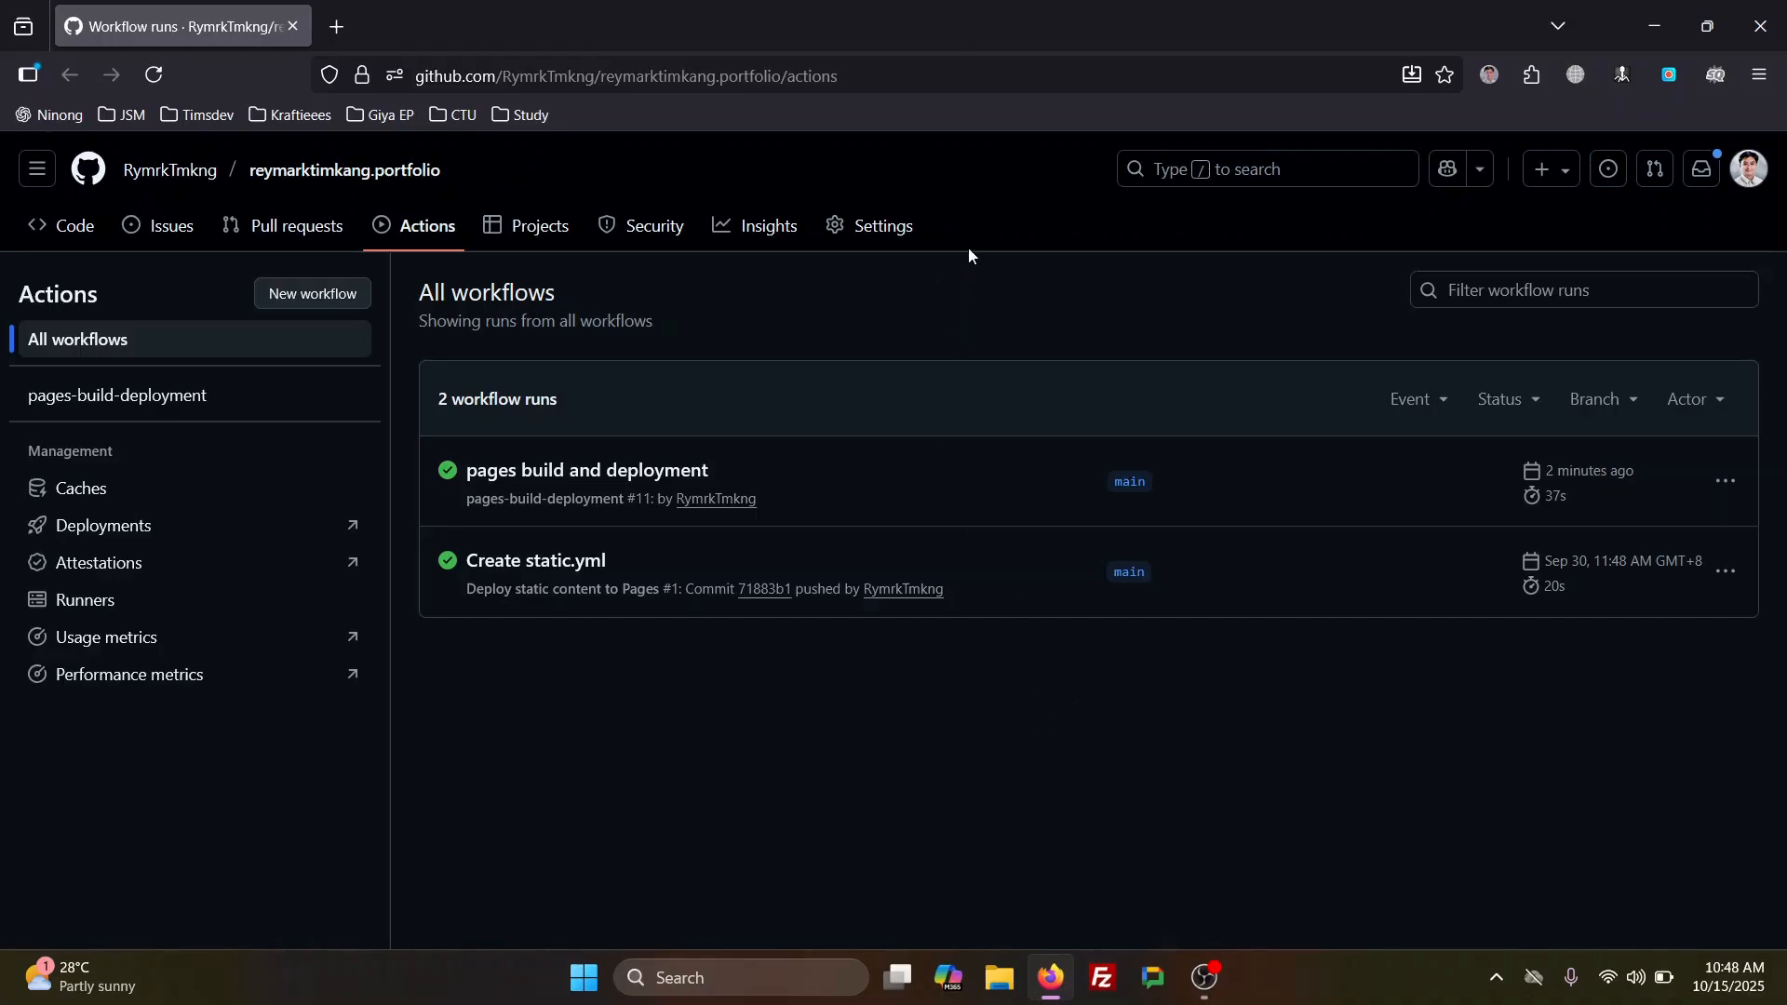
Reopen the repository's GitHub Pages settings, visit the published site, and return to the settings page.
left_click(882, 228)
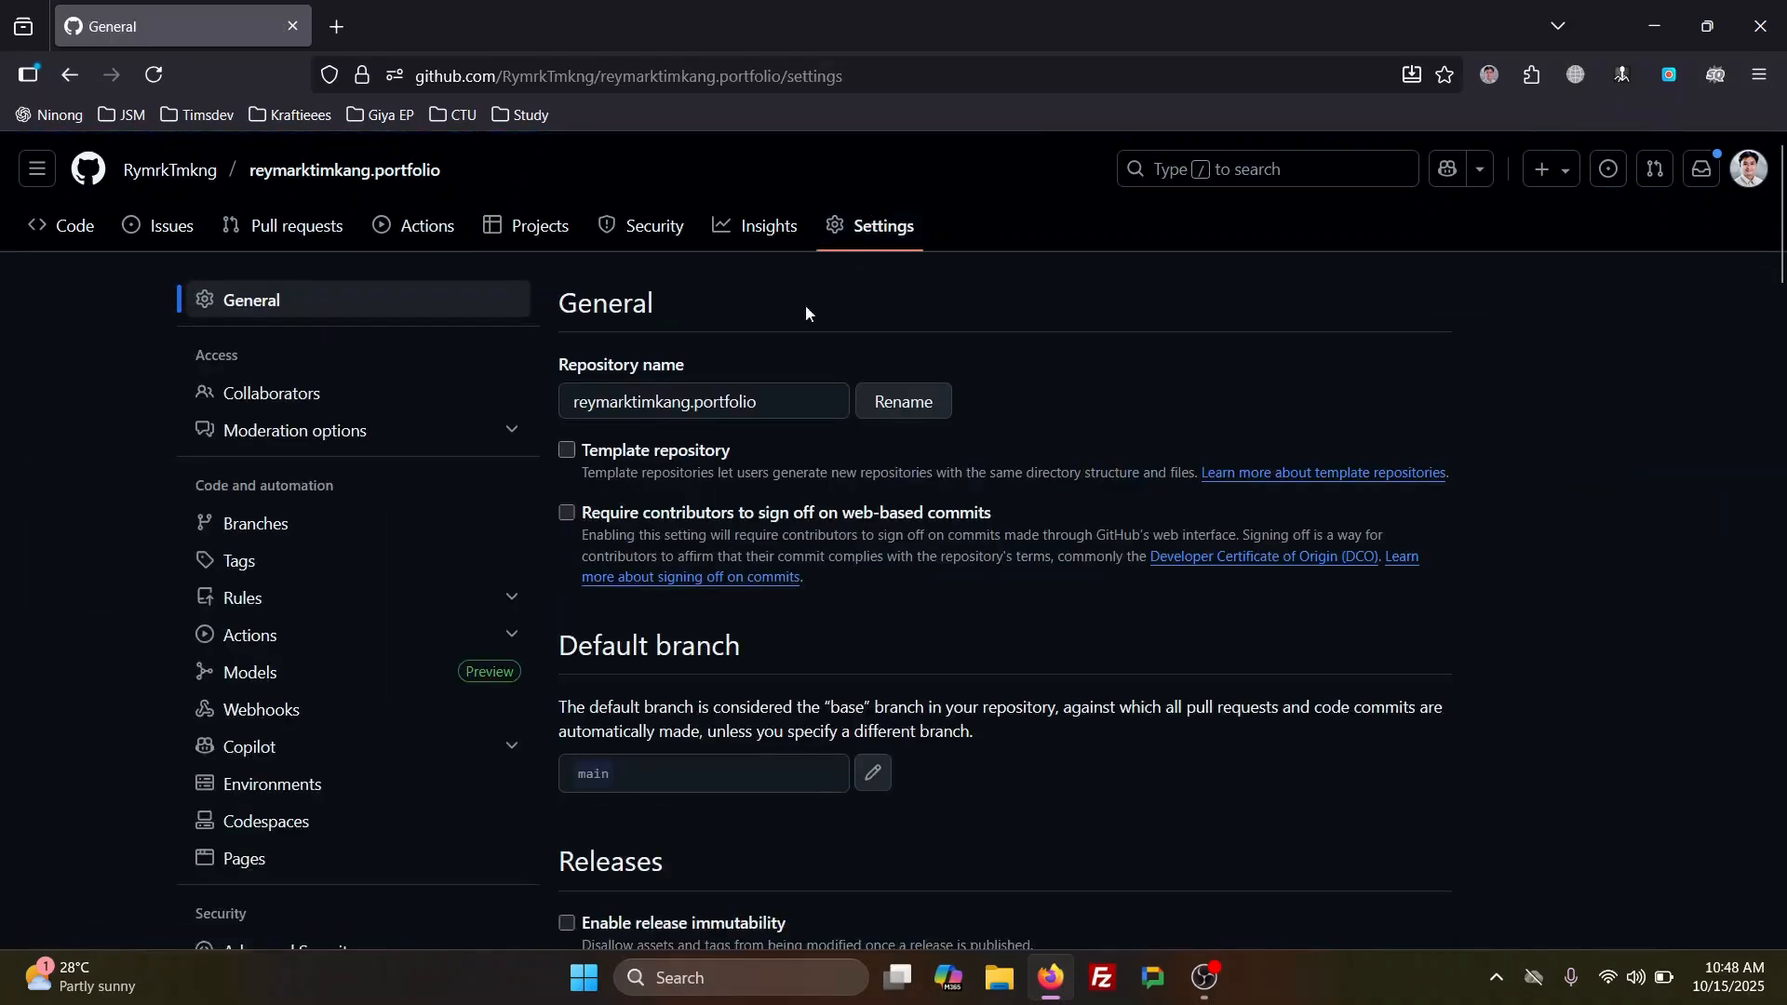
left_click(246, 859)
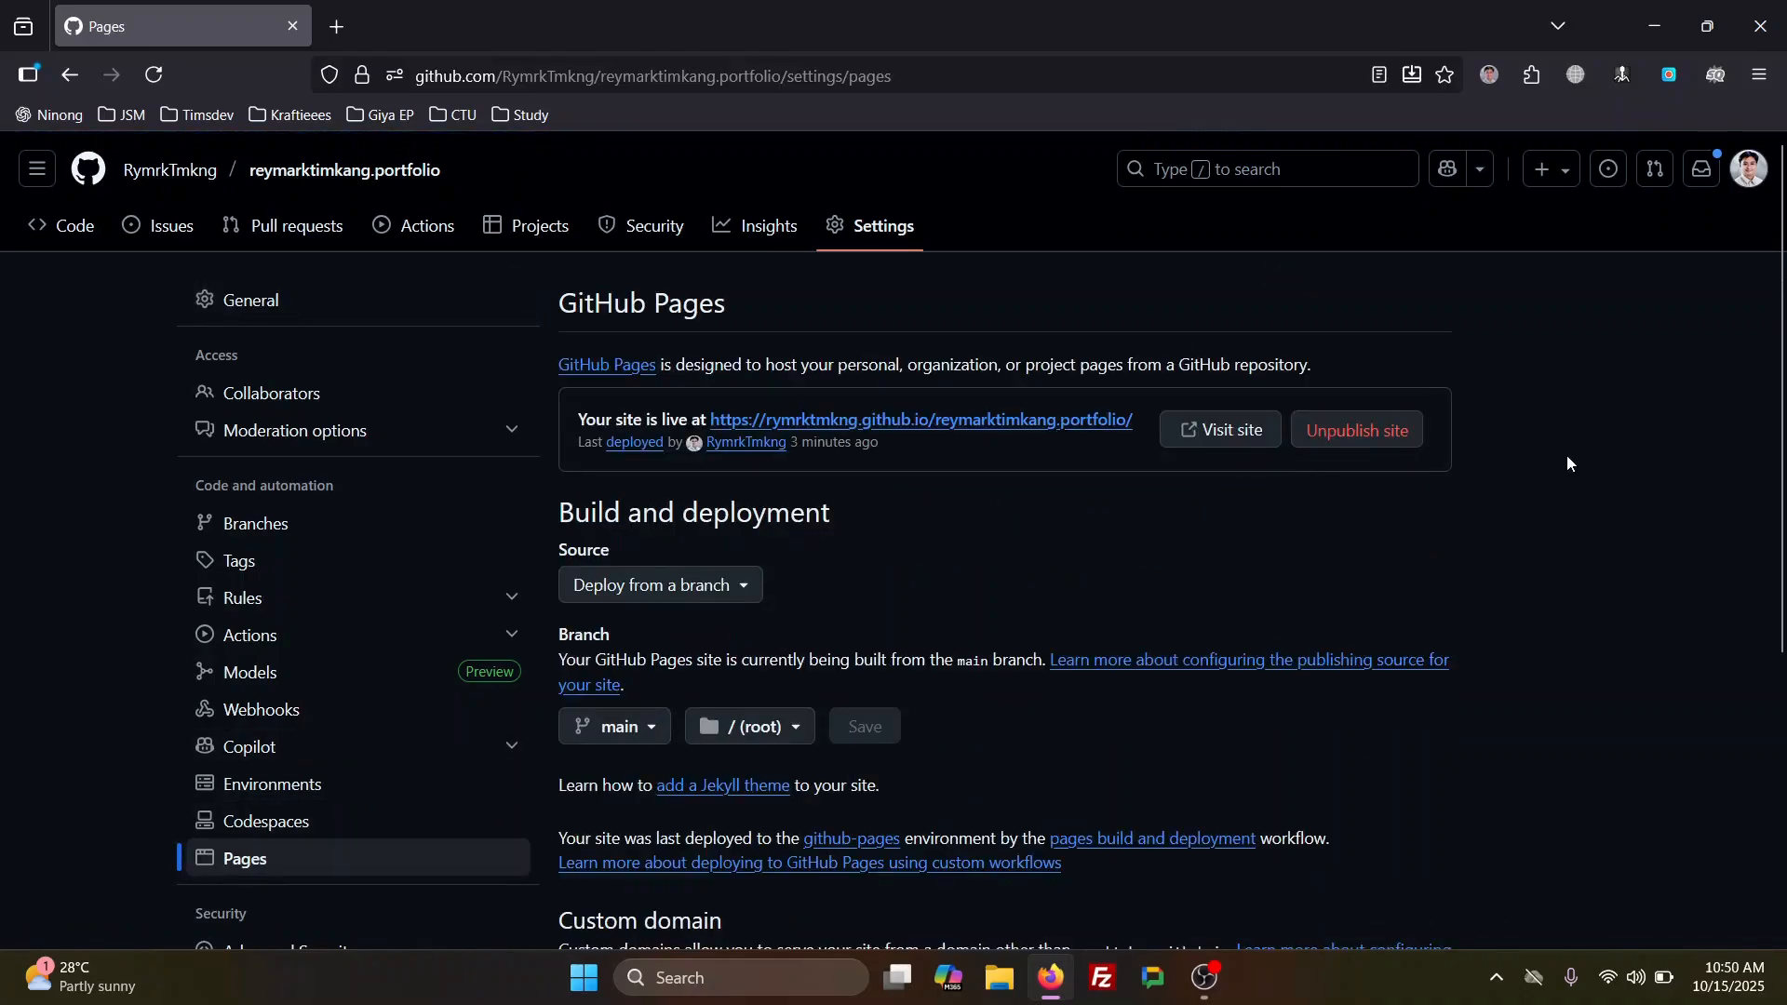
left_click(1248, 441)
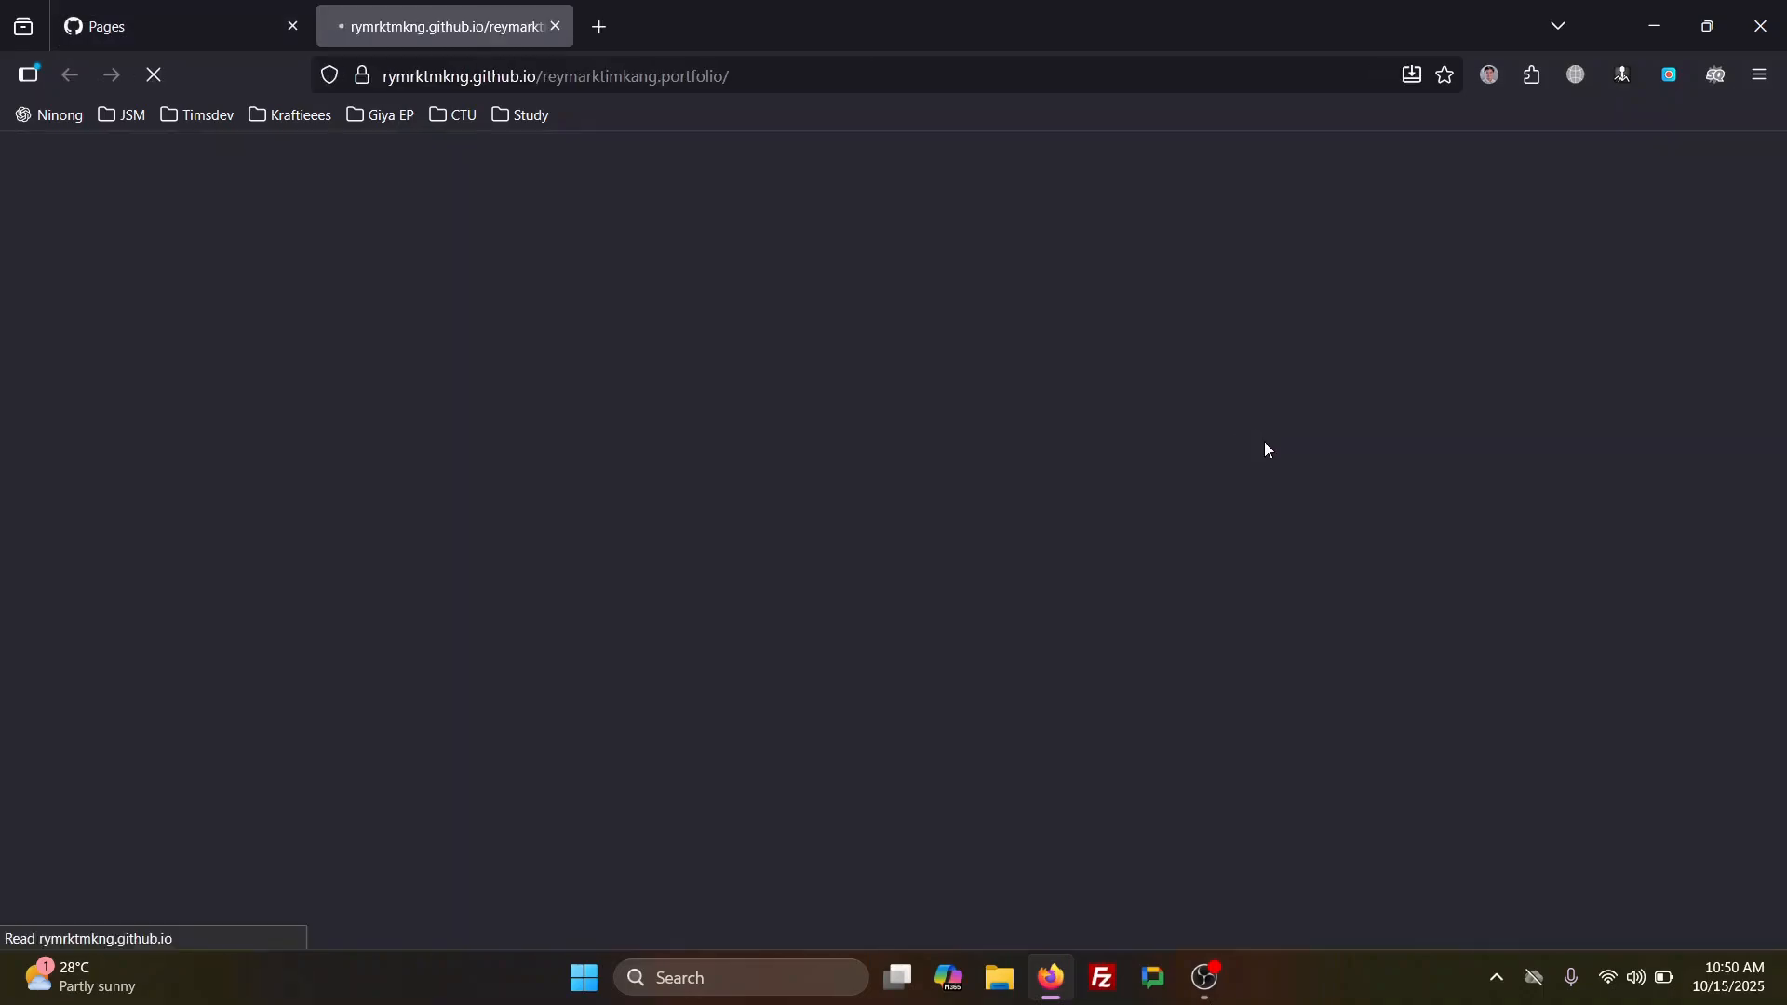
left_click(168, 26)
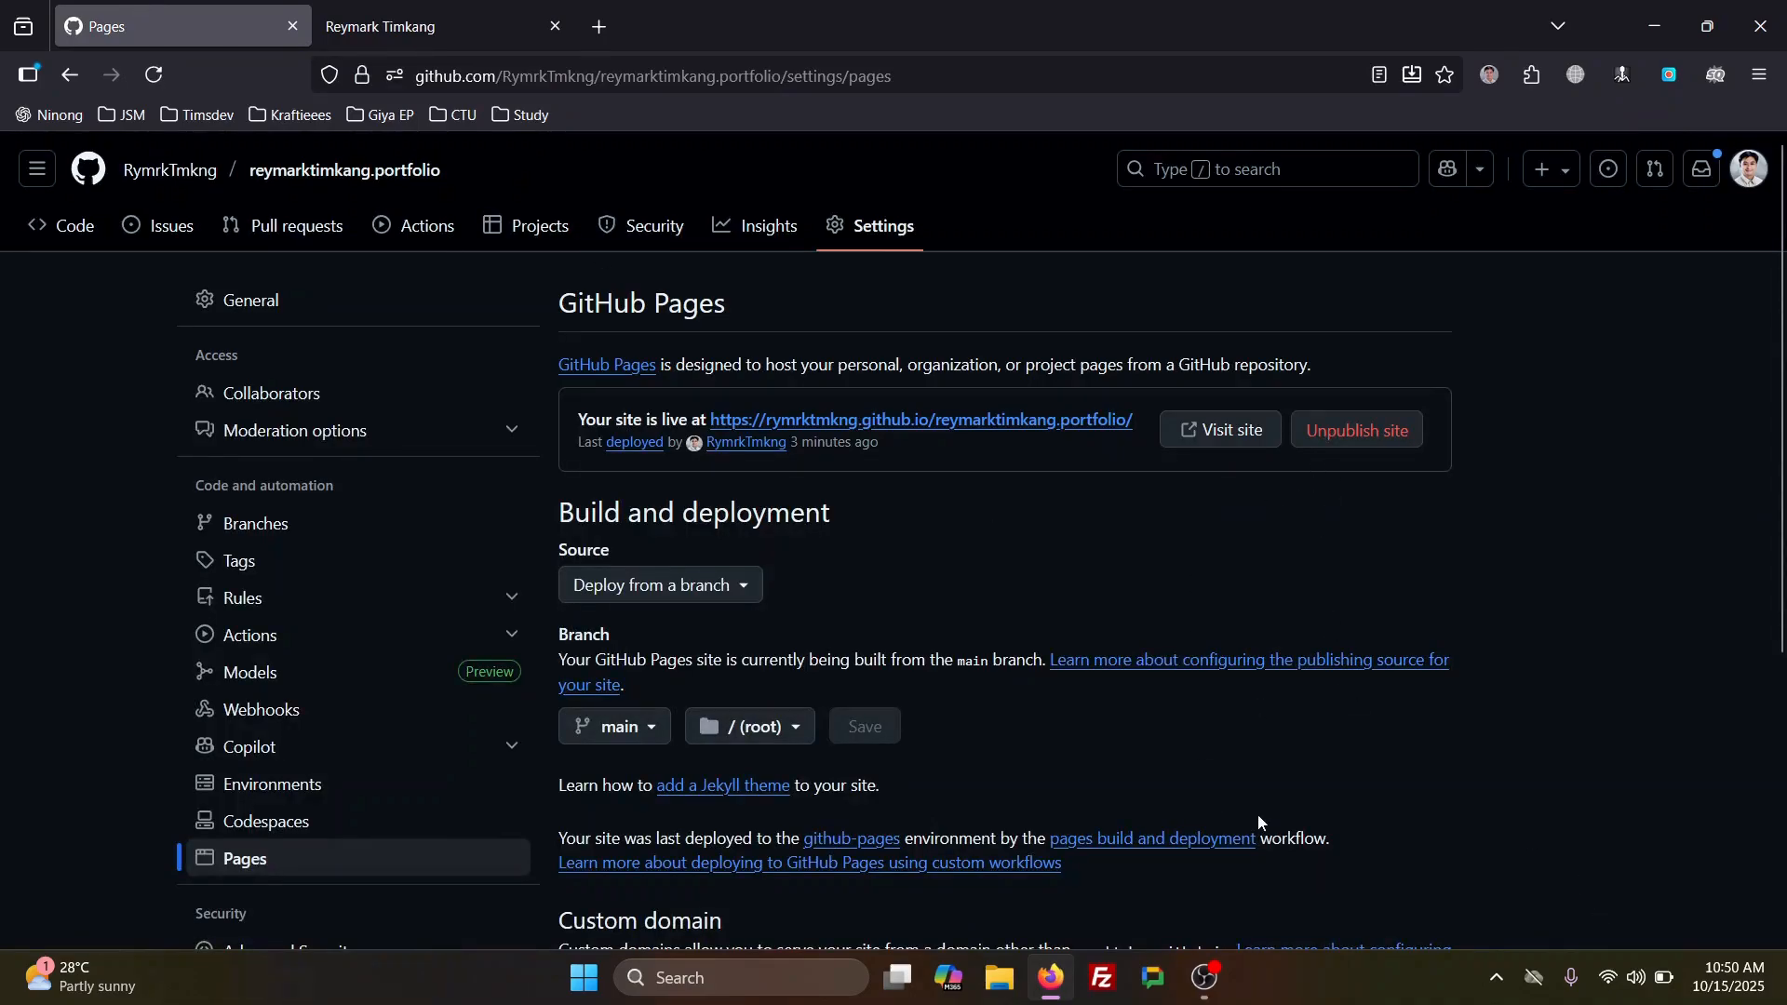